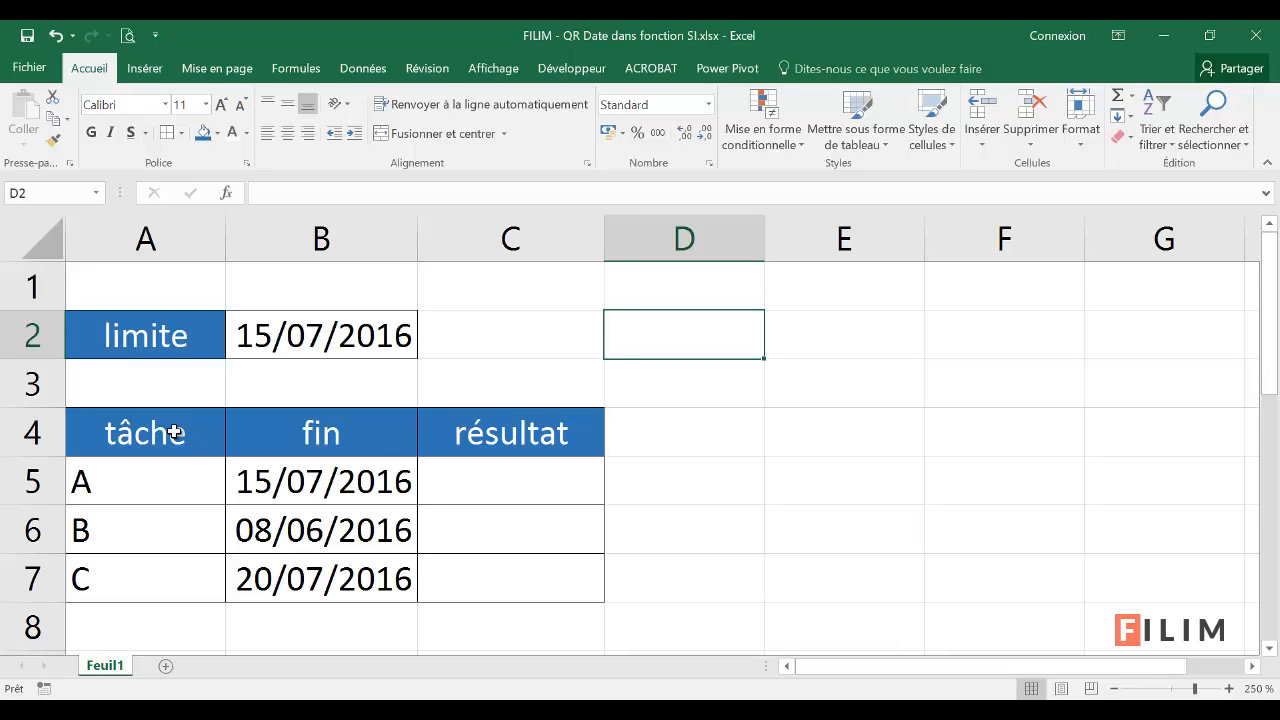
Examine the tasks and end dates in A4:B7, the limit date in B2 and the résultat cells C5:C7.
left_click_drag(174, 432, 168, 580)
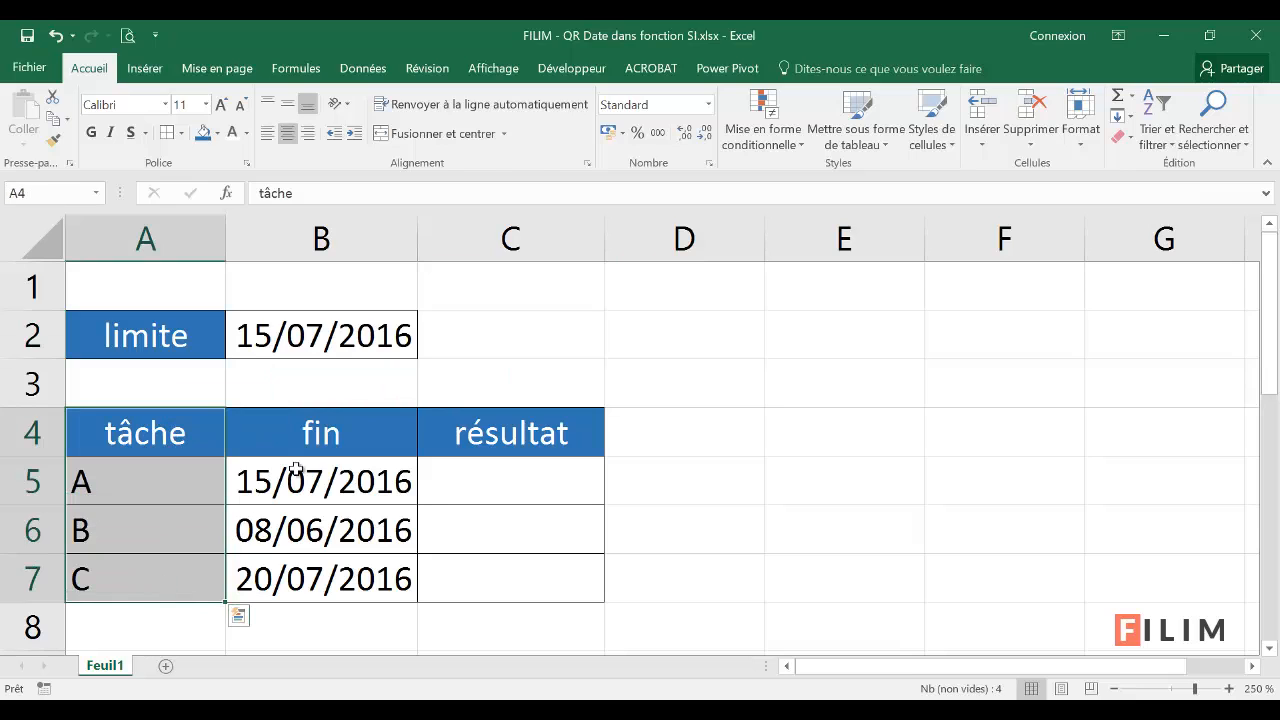
left_click_drag(312, 444, 296, 580)
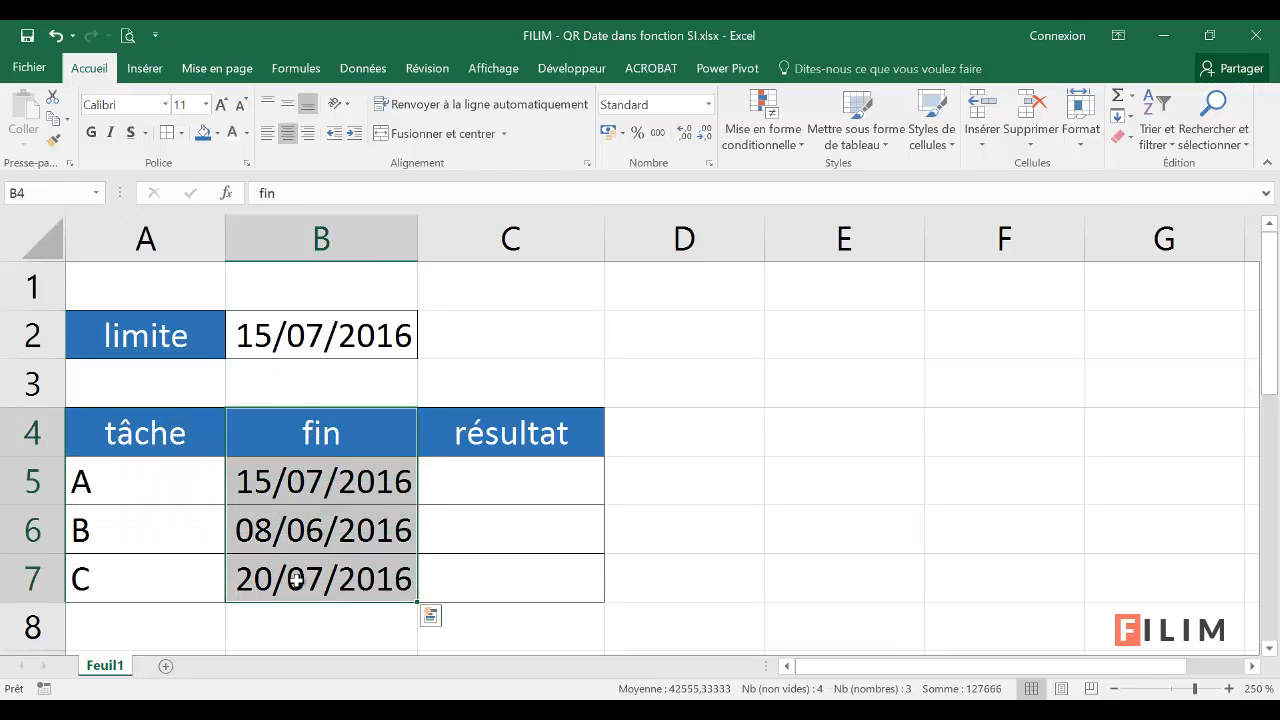
left_click(294, 337)
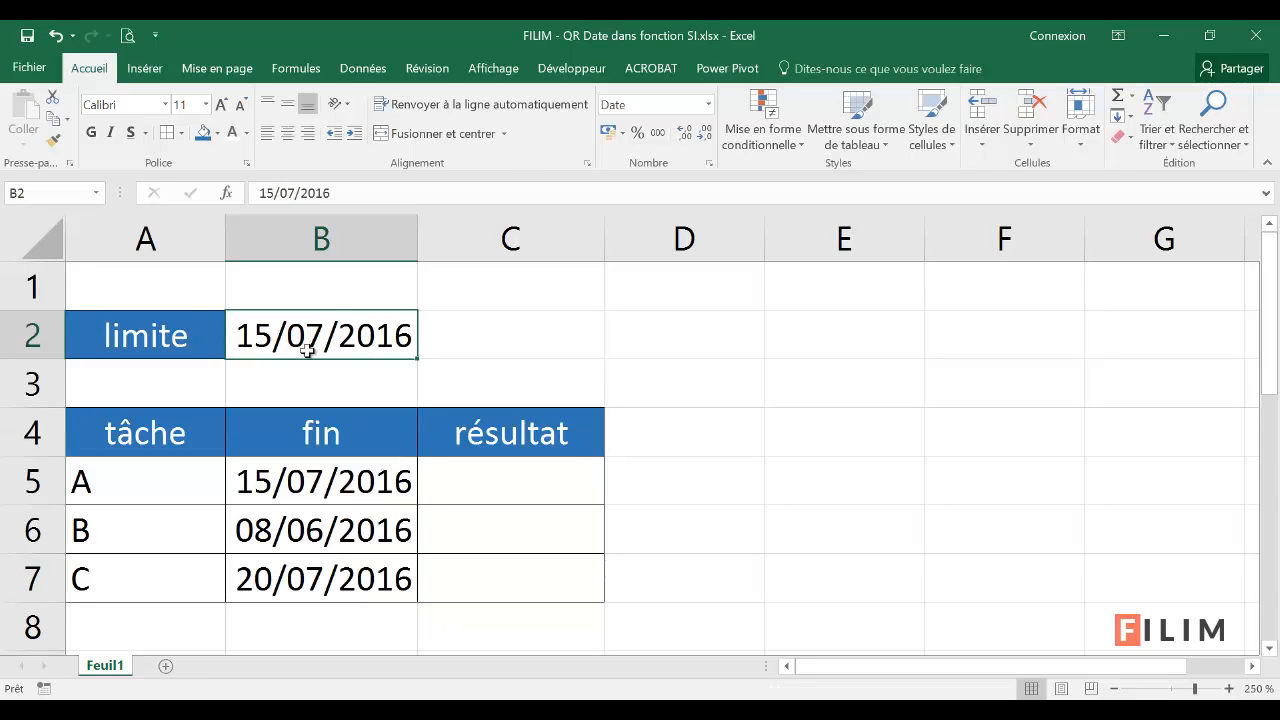
left_click(250, 484)
left_click(257, 528)
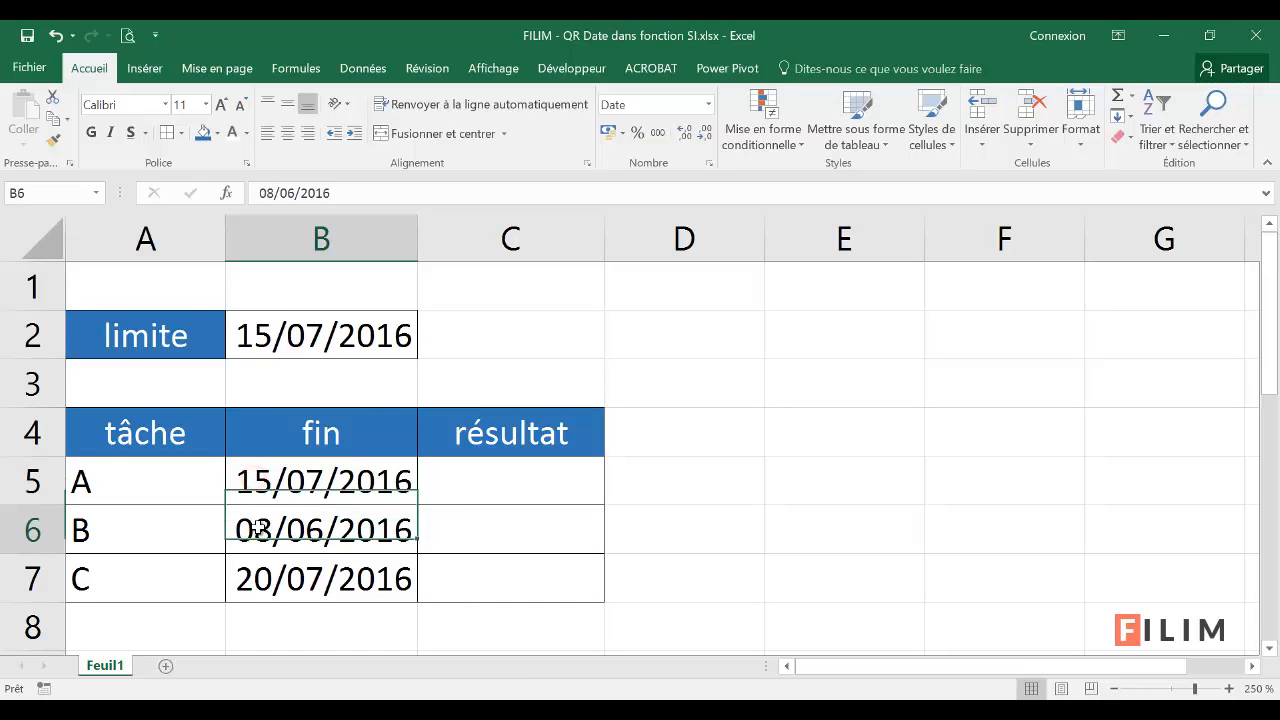
left_click(289, 484)
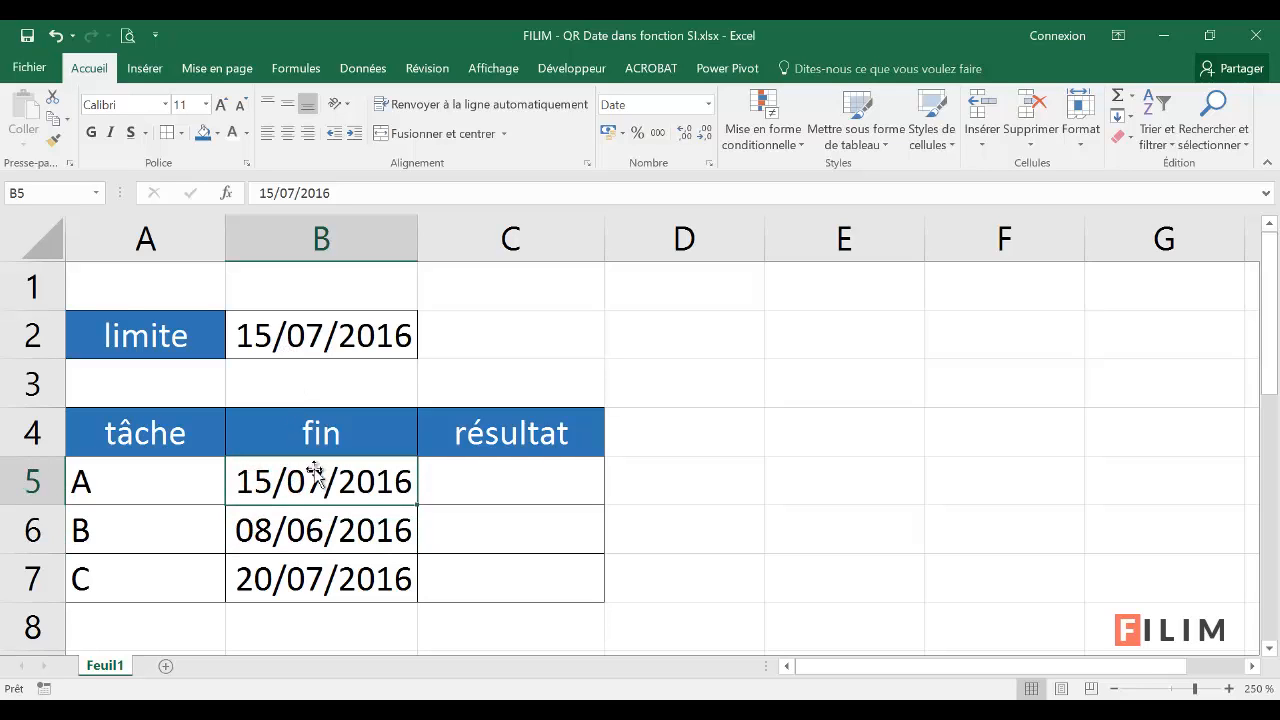
left_click(316, 534)
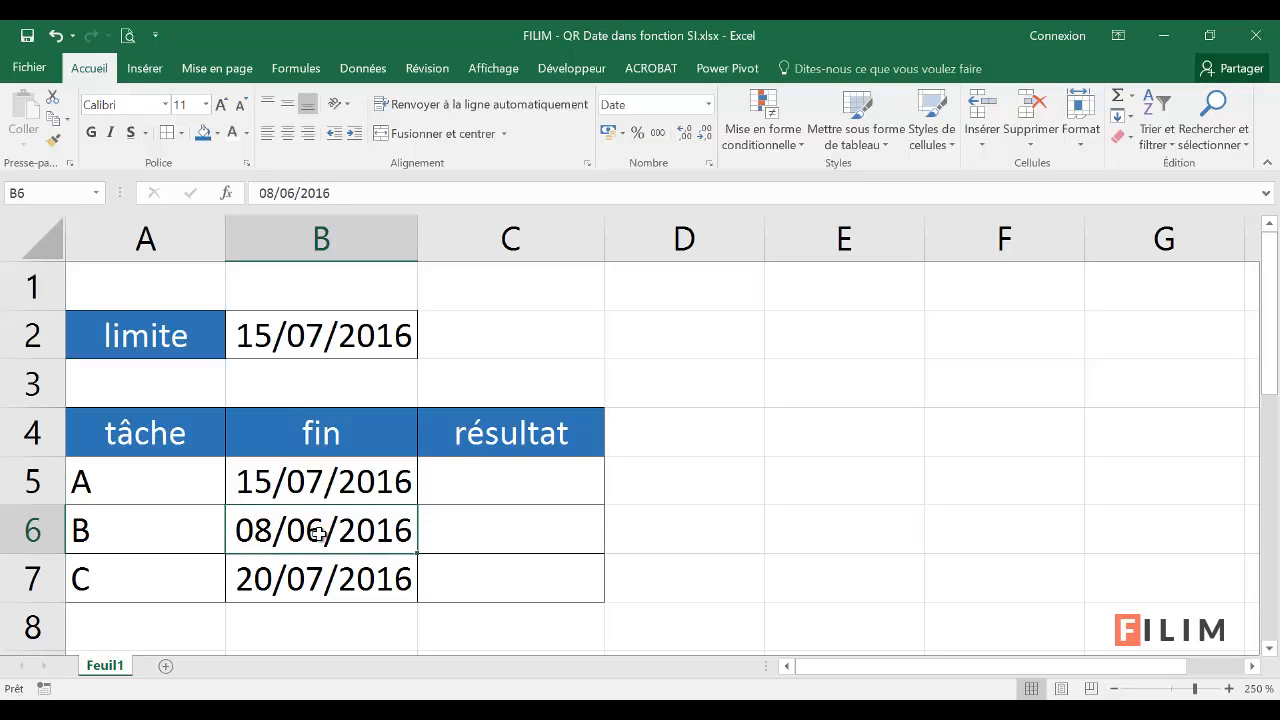
left_click(301, 582)
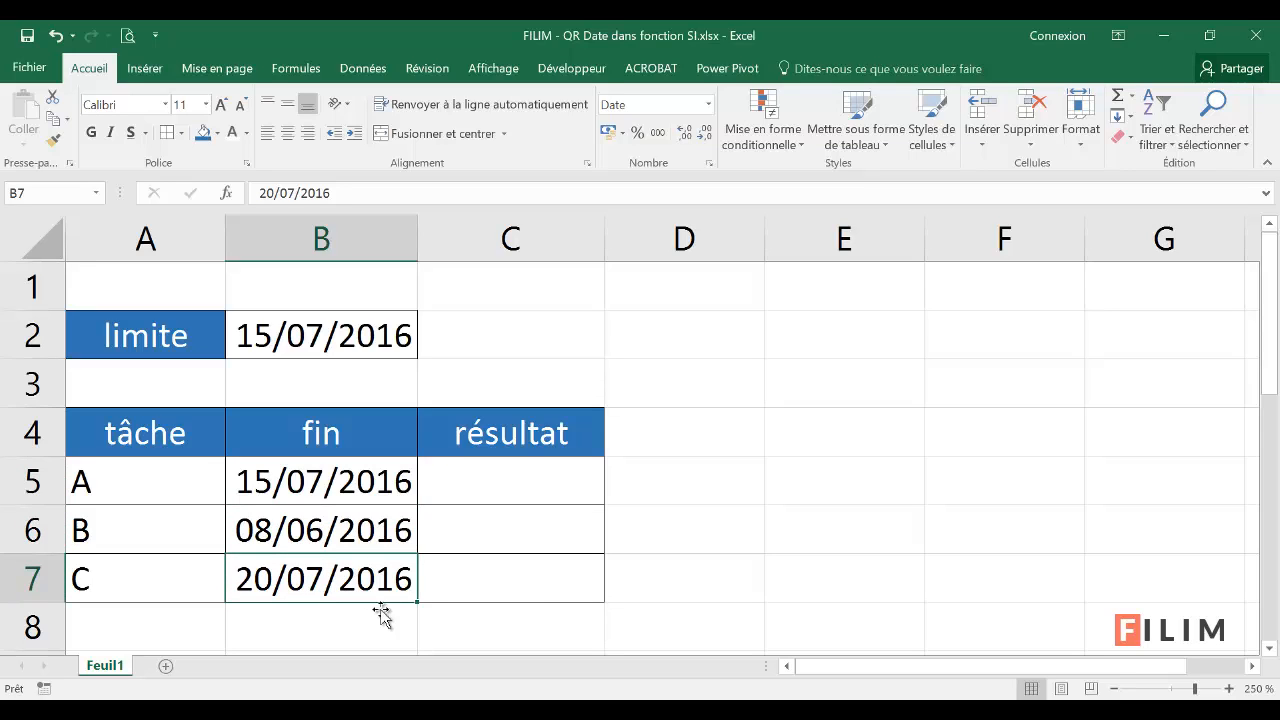
left_click_drag(532, 471, 528, 580)
left_click(502, 481)
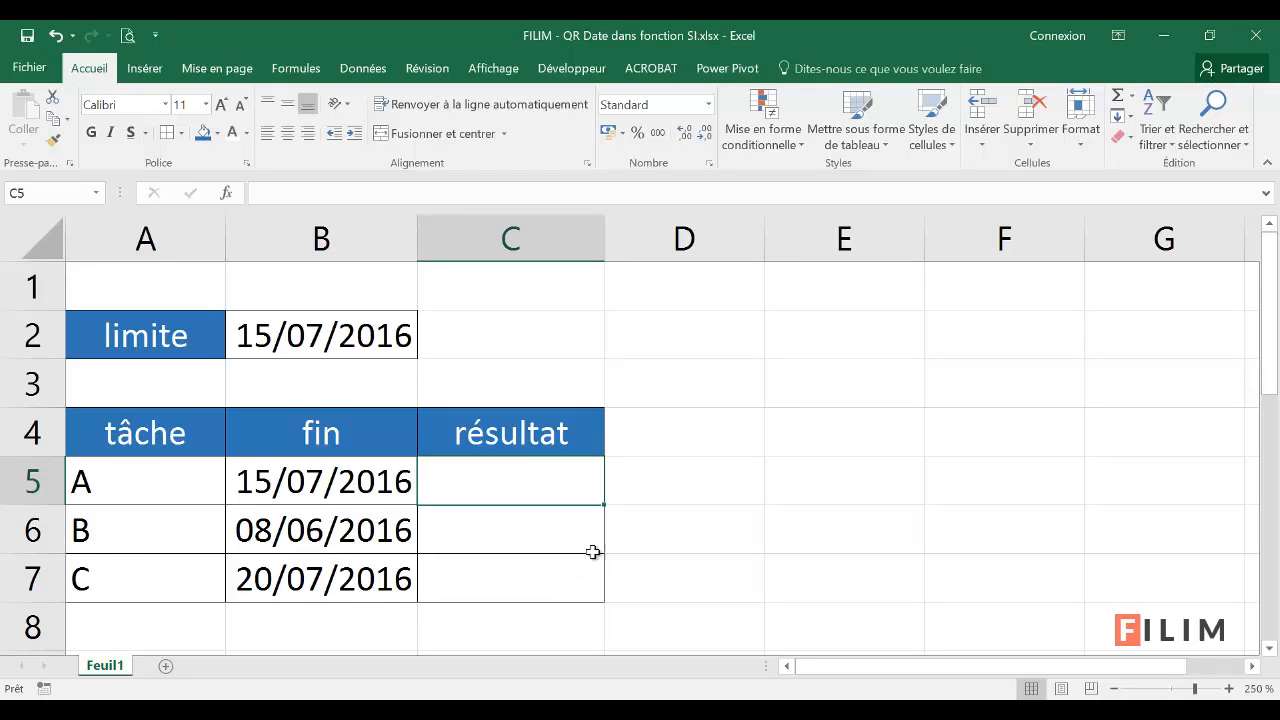
left_click(826, 474)
left_click(344, 330)
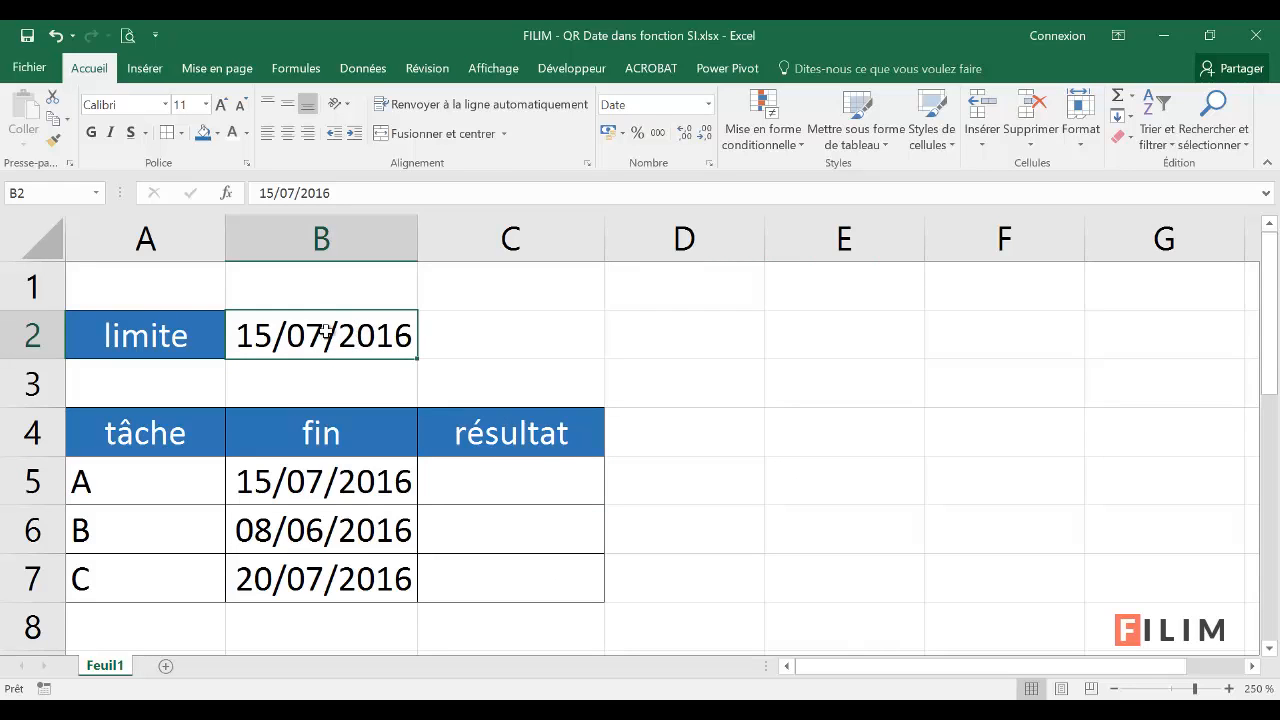
Insert the SI function in C5 and move its arguments dialog clear of the date cells.
left_click(525, 486)
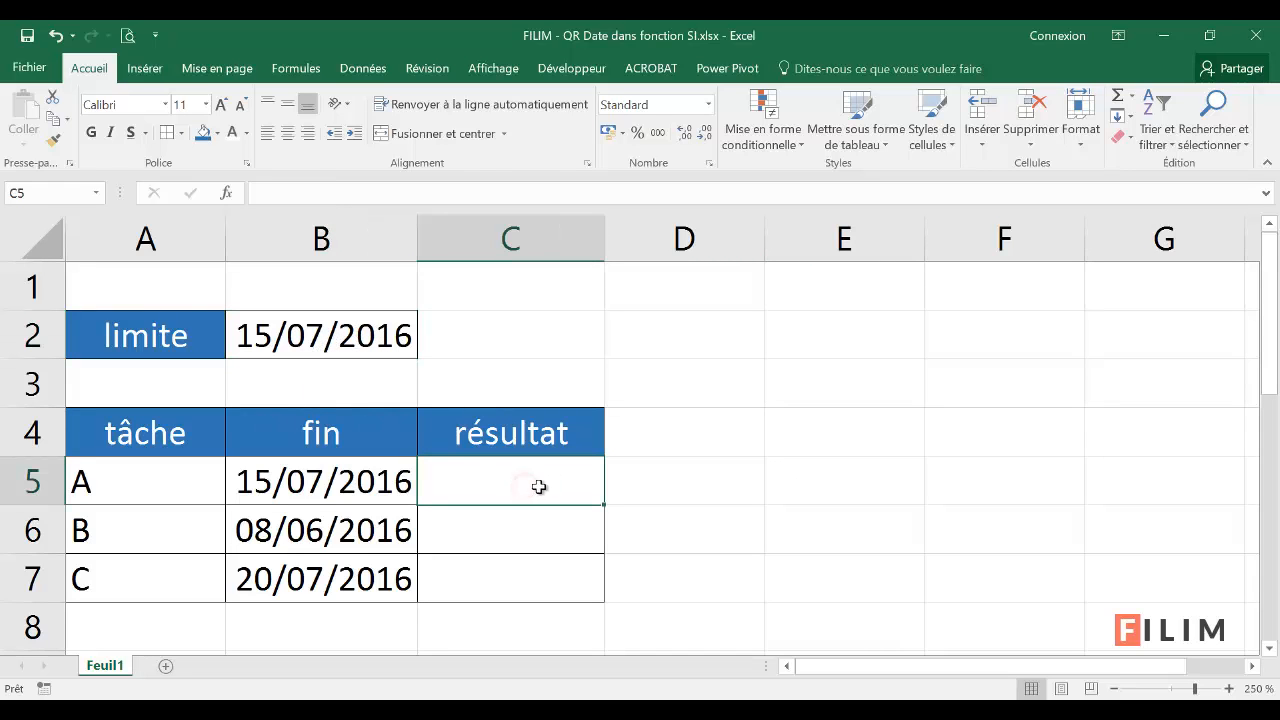
left_click(226, 192)
left_click(660, 460)
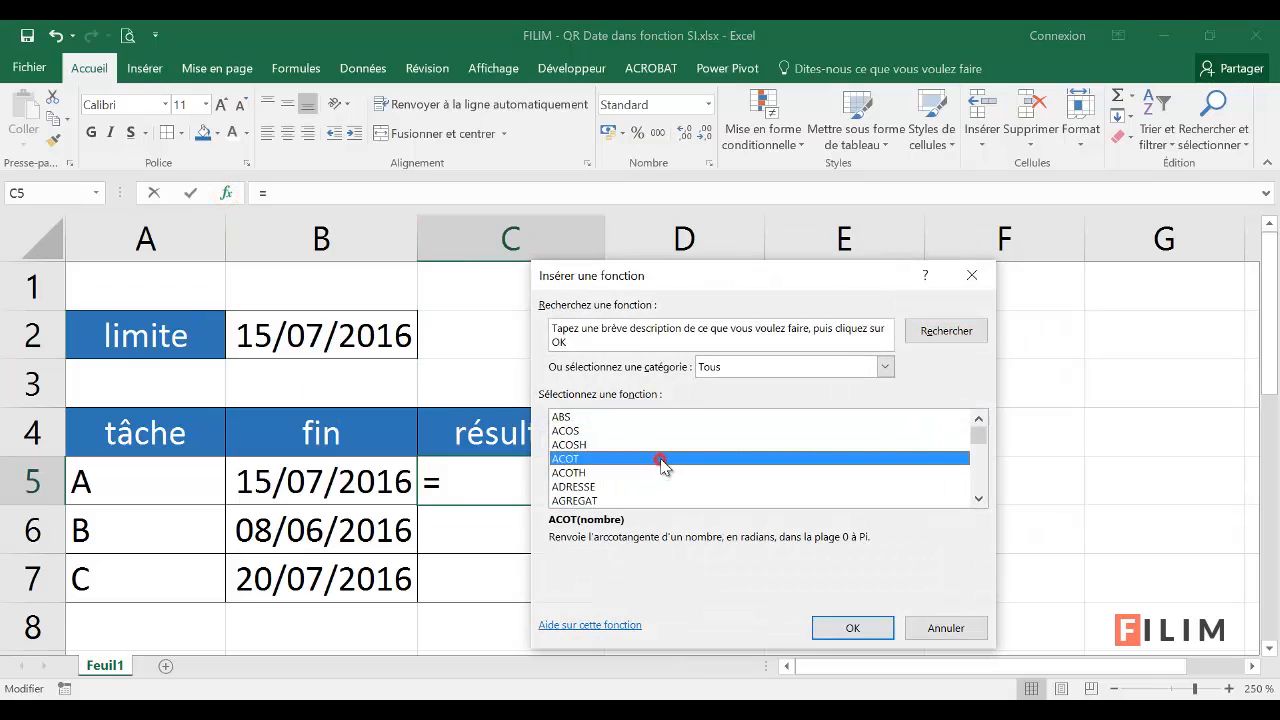
type("si")
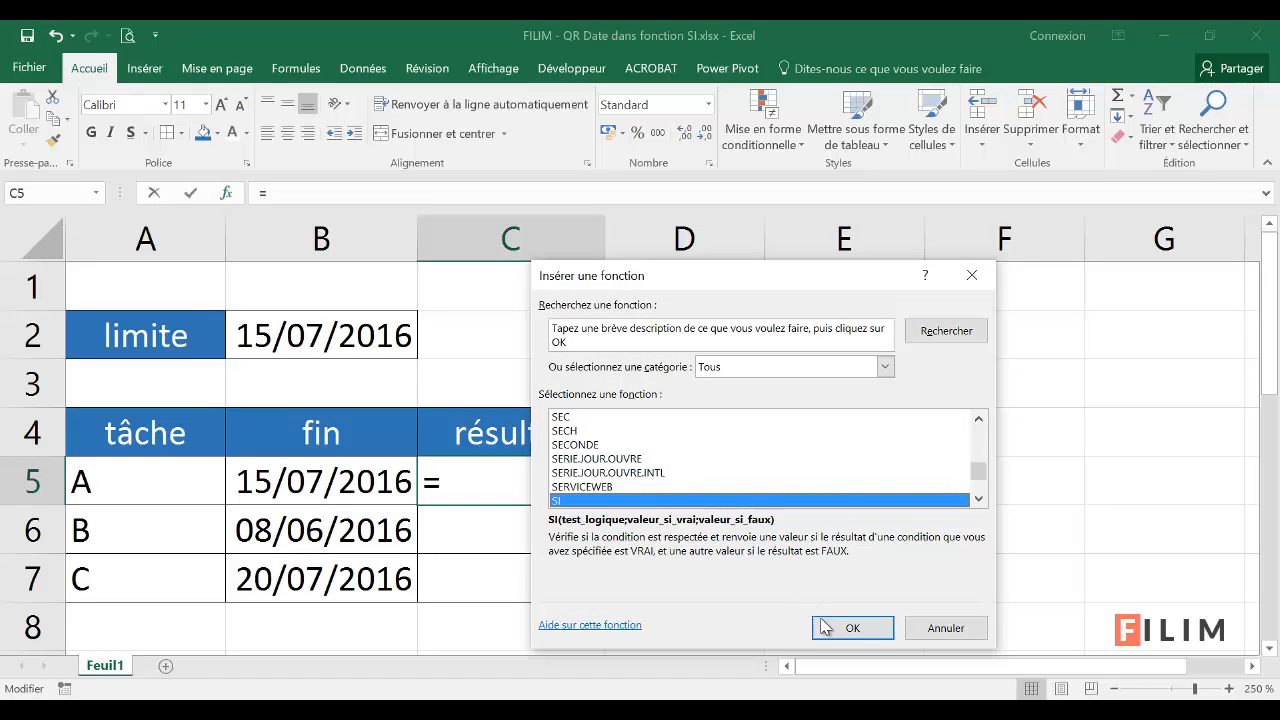
left_click(805, 370)
left_click(807, 370)
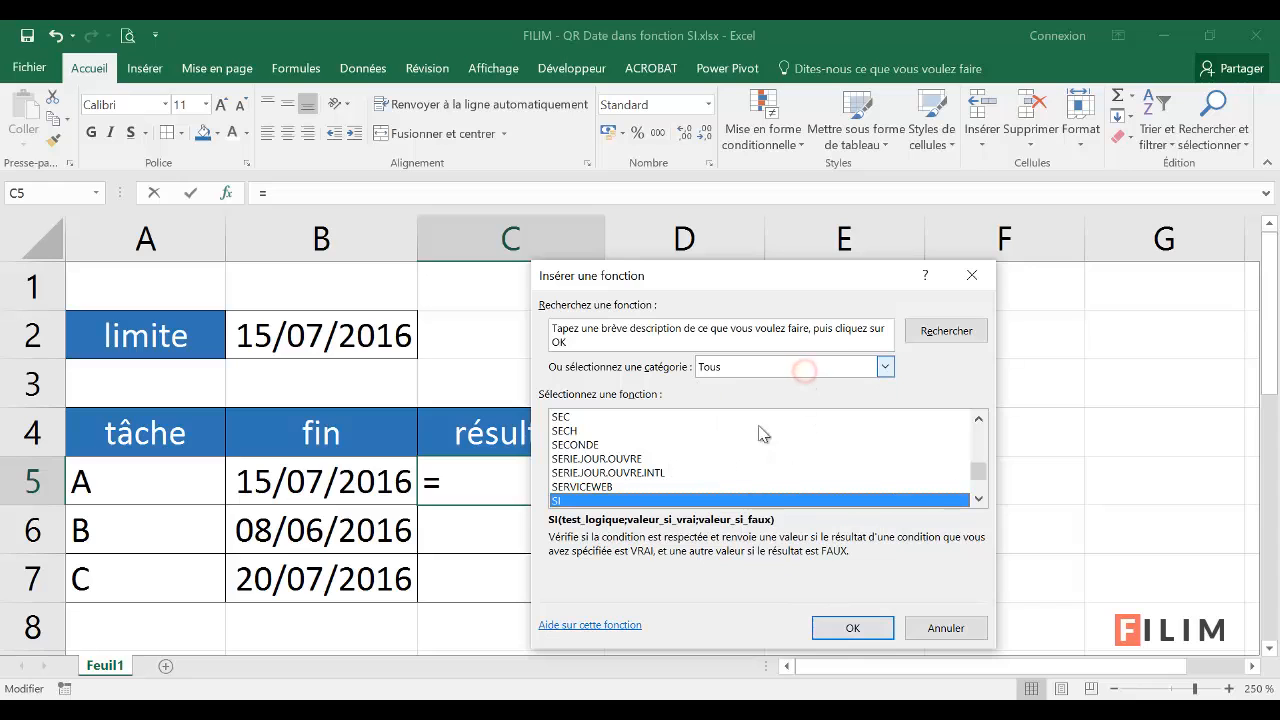
left_click(862, 629)
left_click_drag(529, 314, 661, 334)
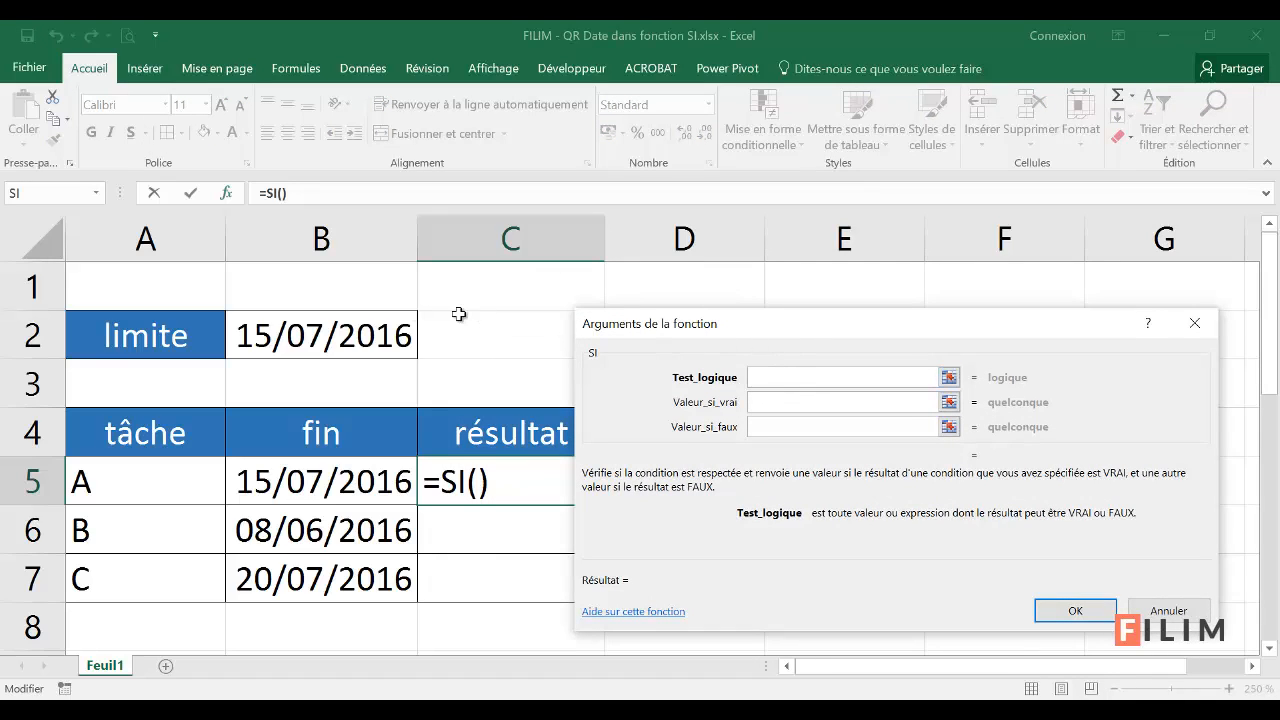
Set the SI function's logical test to B5<=$B$2, with an absolute reference to the limit date.
left_click(313, 488)
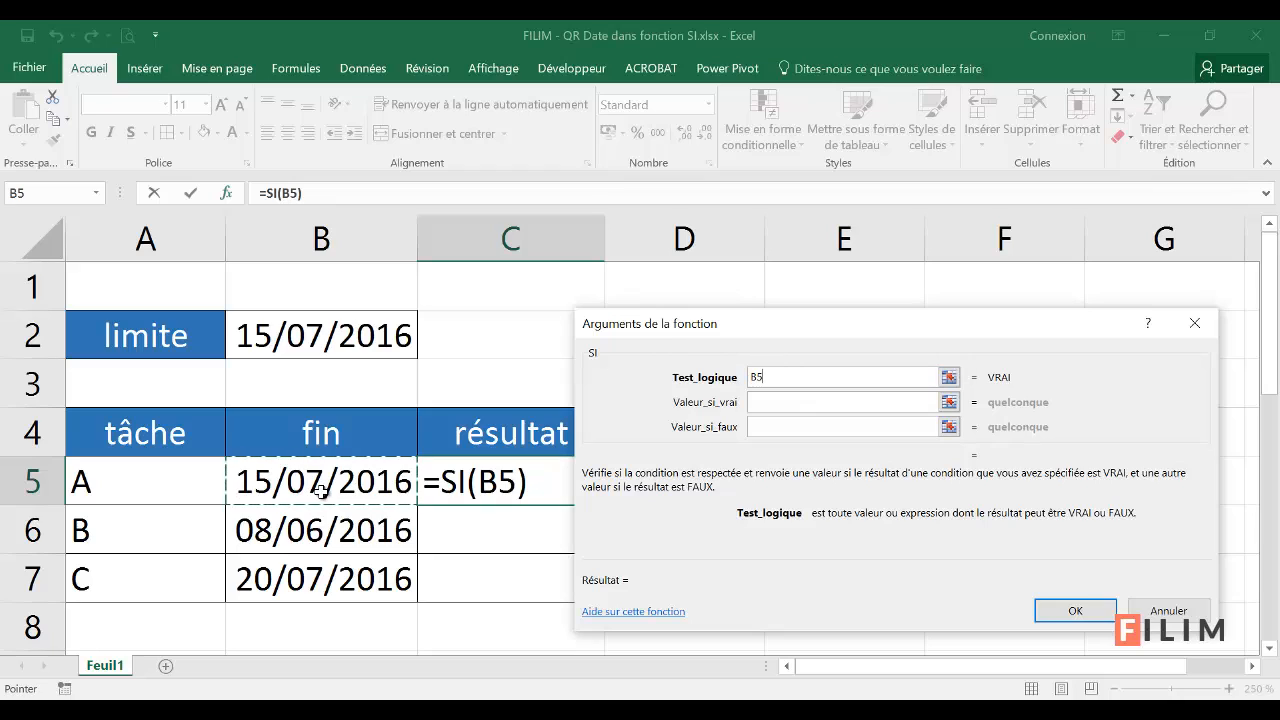
type("<=")
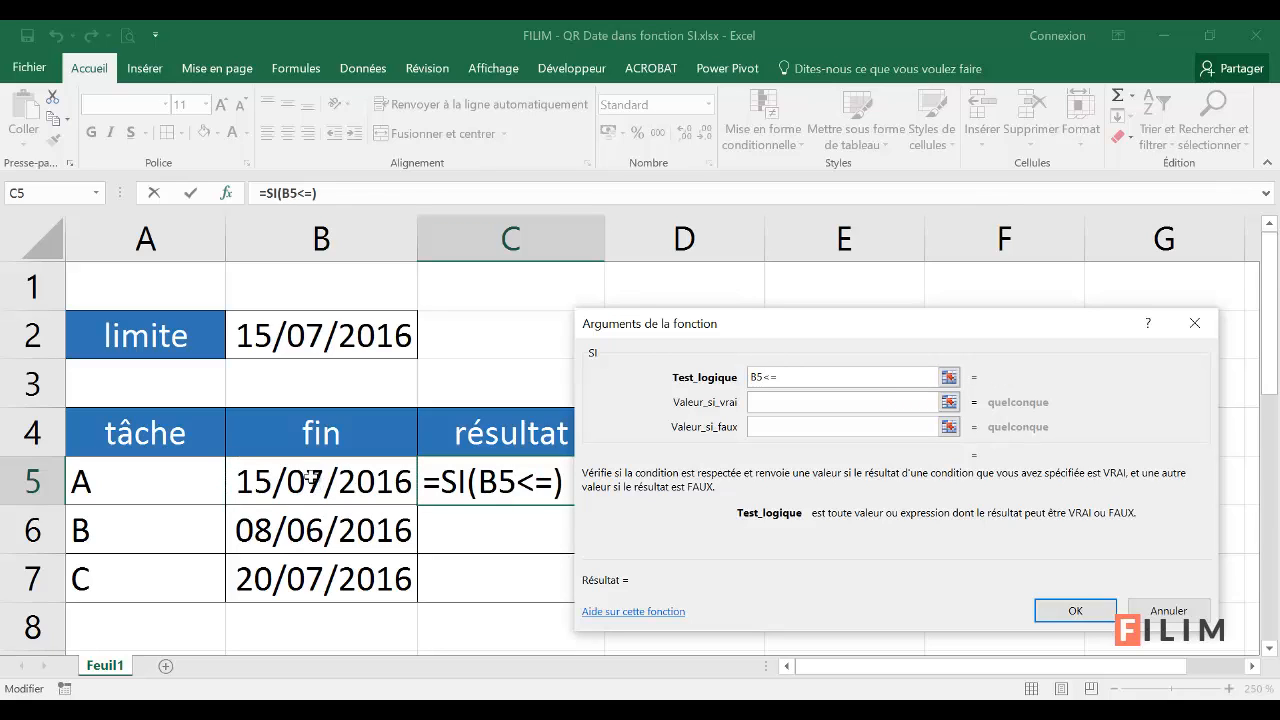
left_click(320, 336)
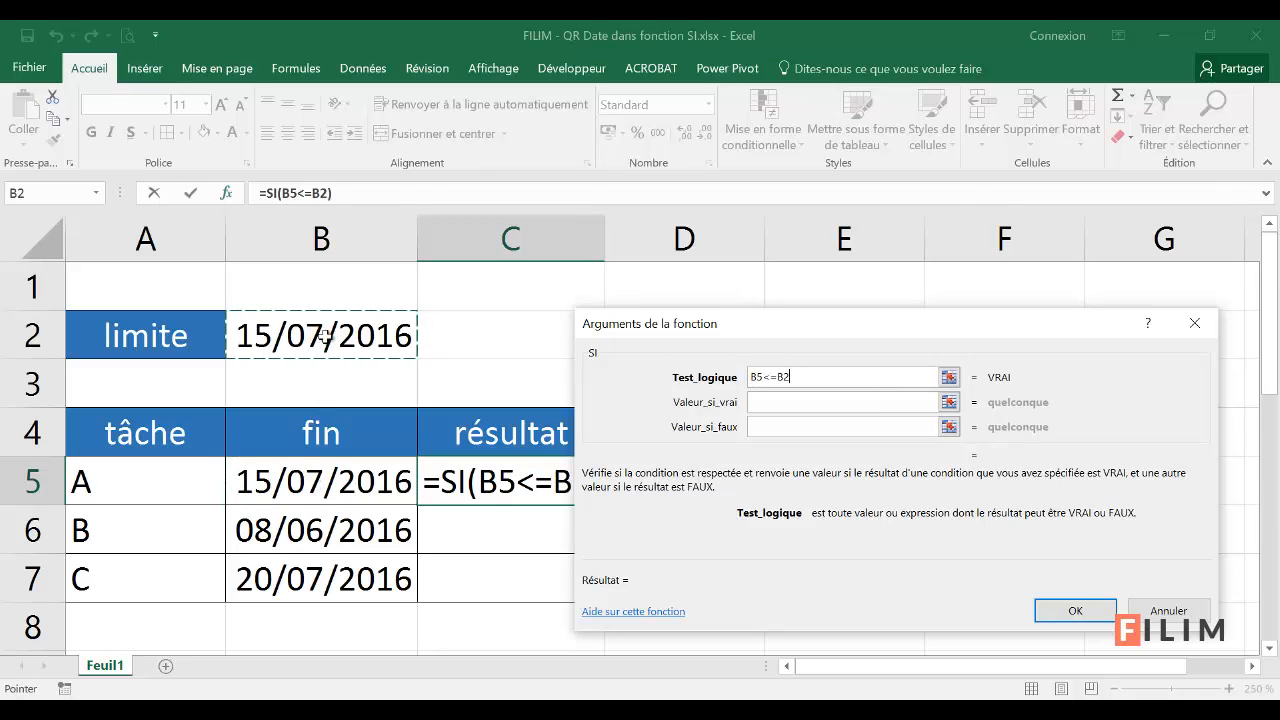
key("F4")
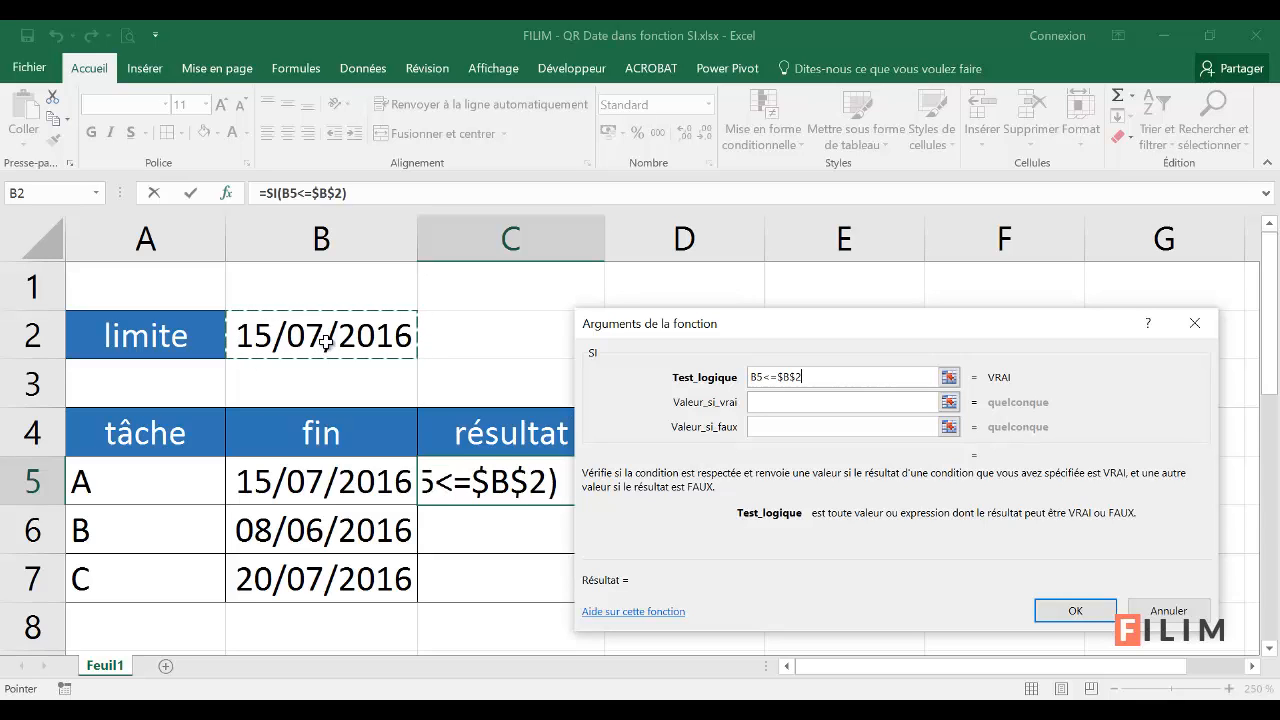
Return "Ok" when the test is true and "En retard" when false, and fill the formula down to C7.
left_click(779, 402)
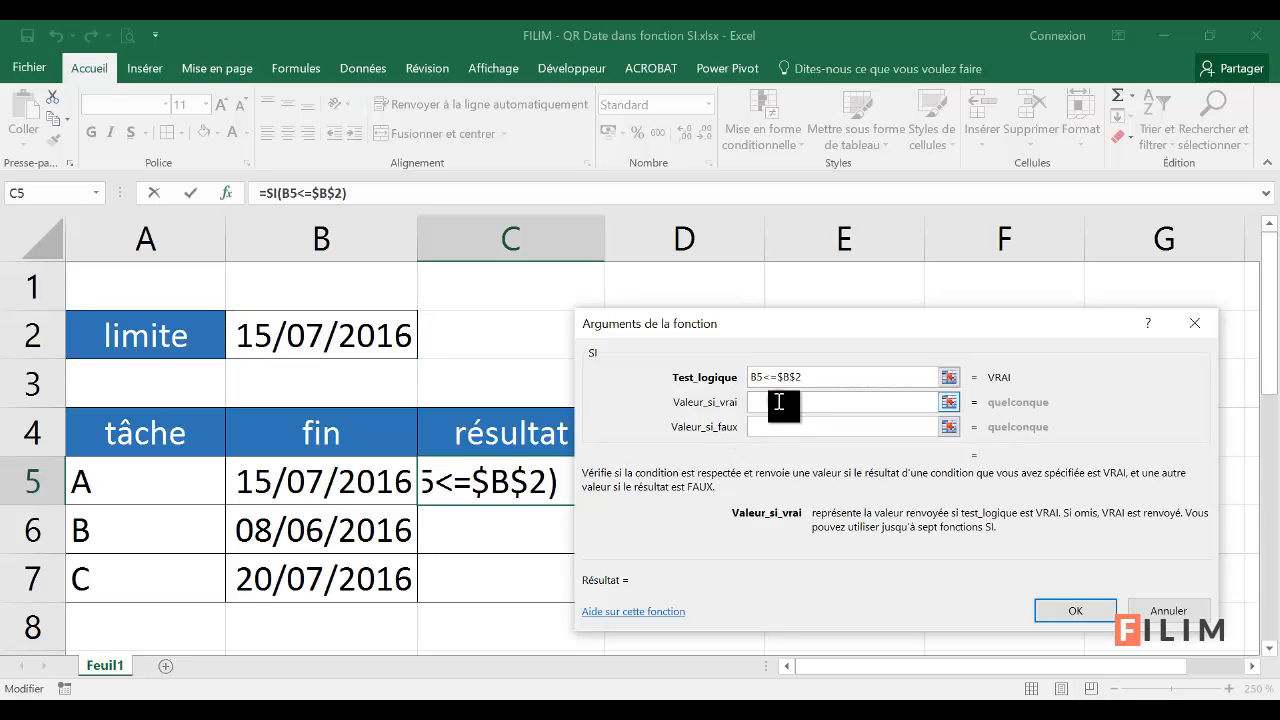
type("Ok")
key("Tab")
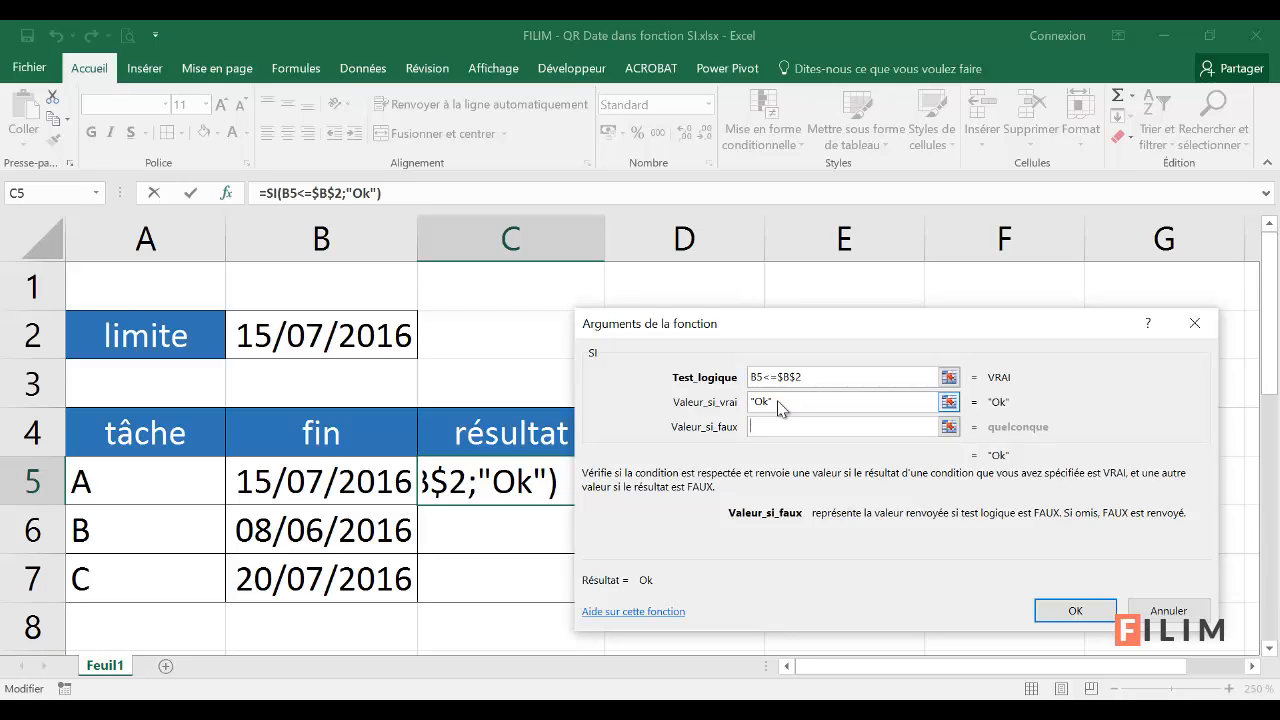
type("En retar")
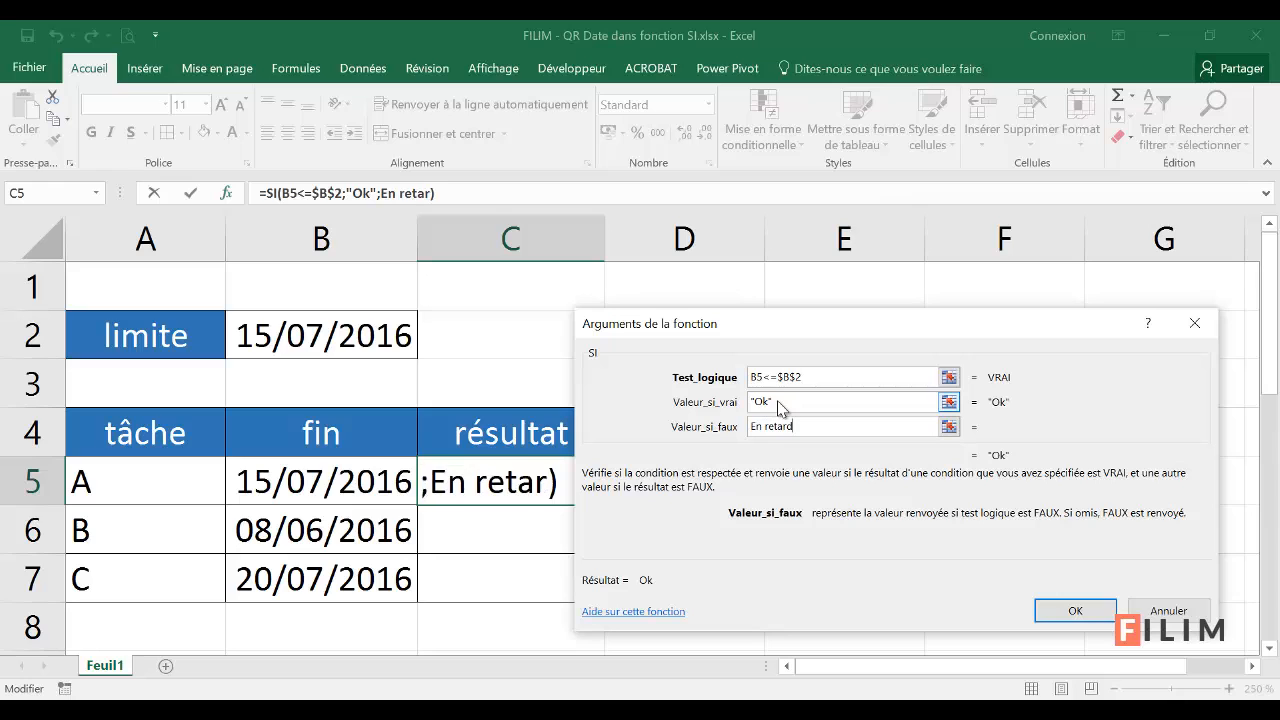
type("d")
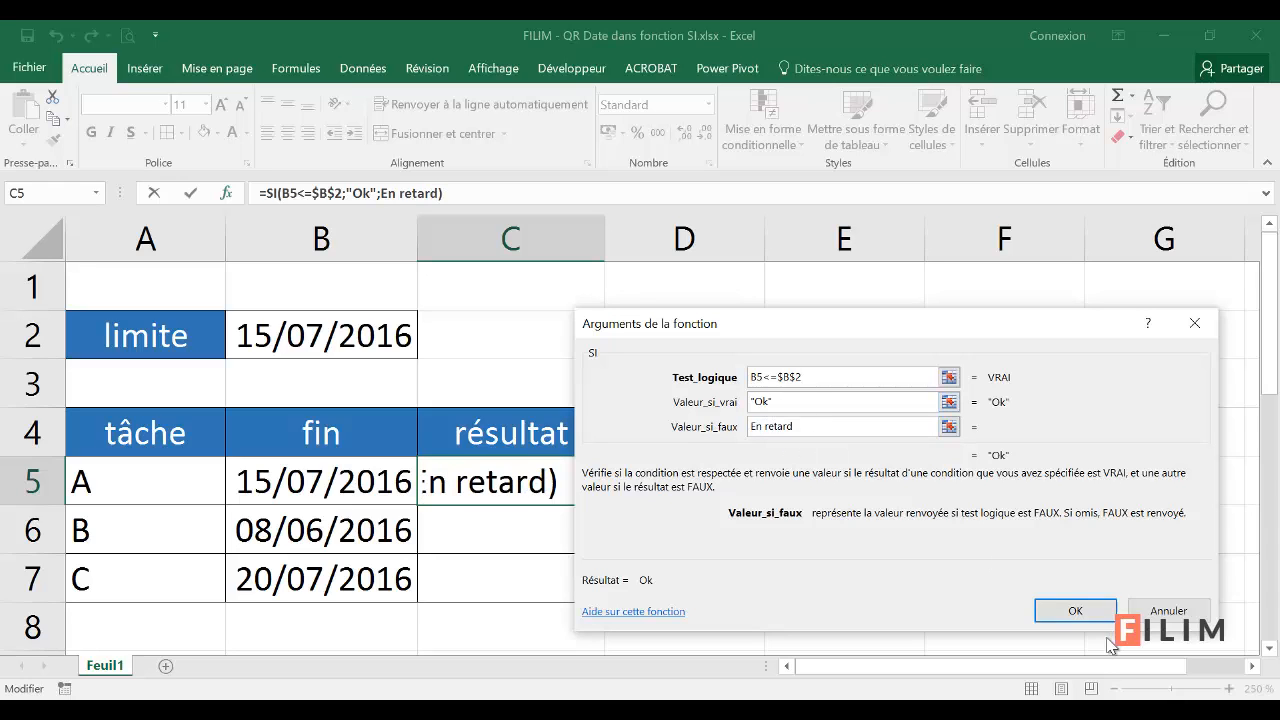
left_click(1068, 610)
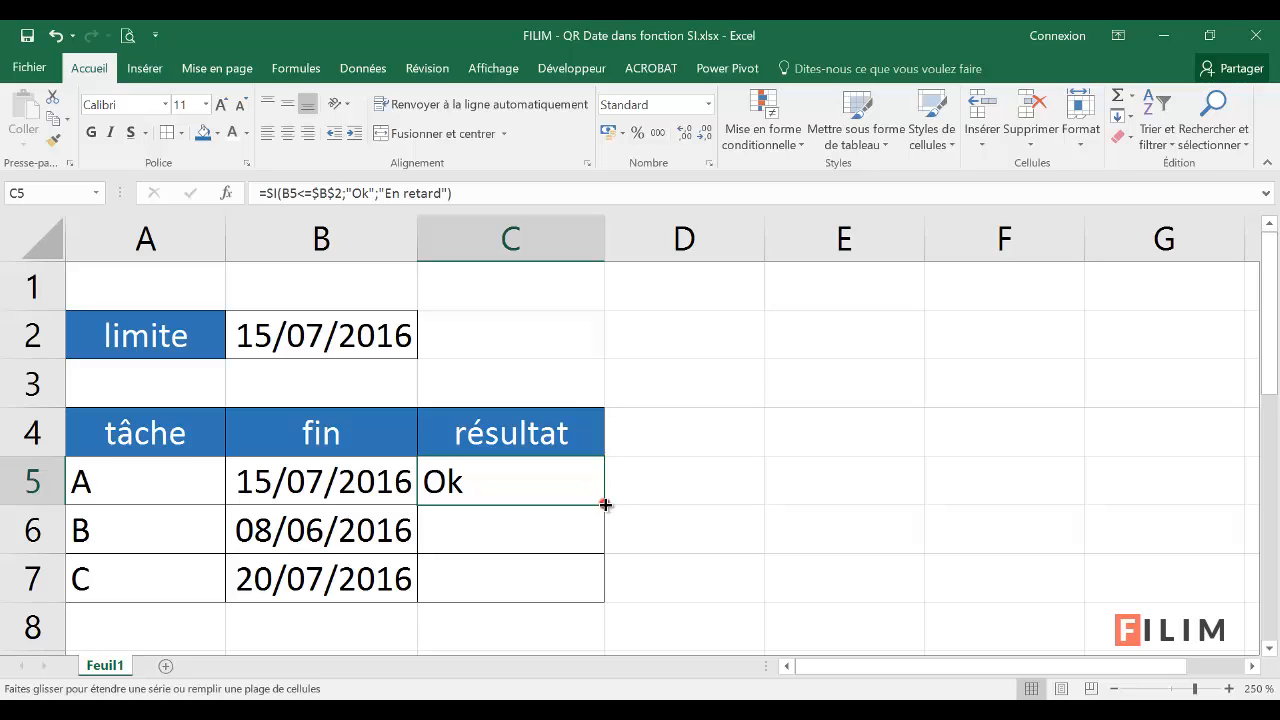
double_click(605, 505)
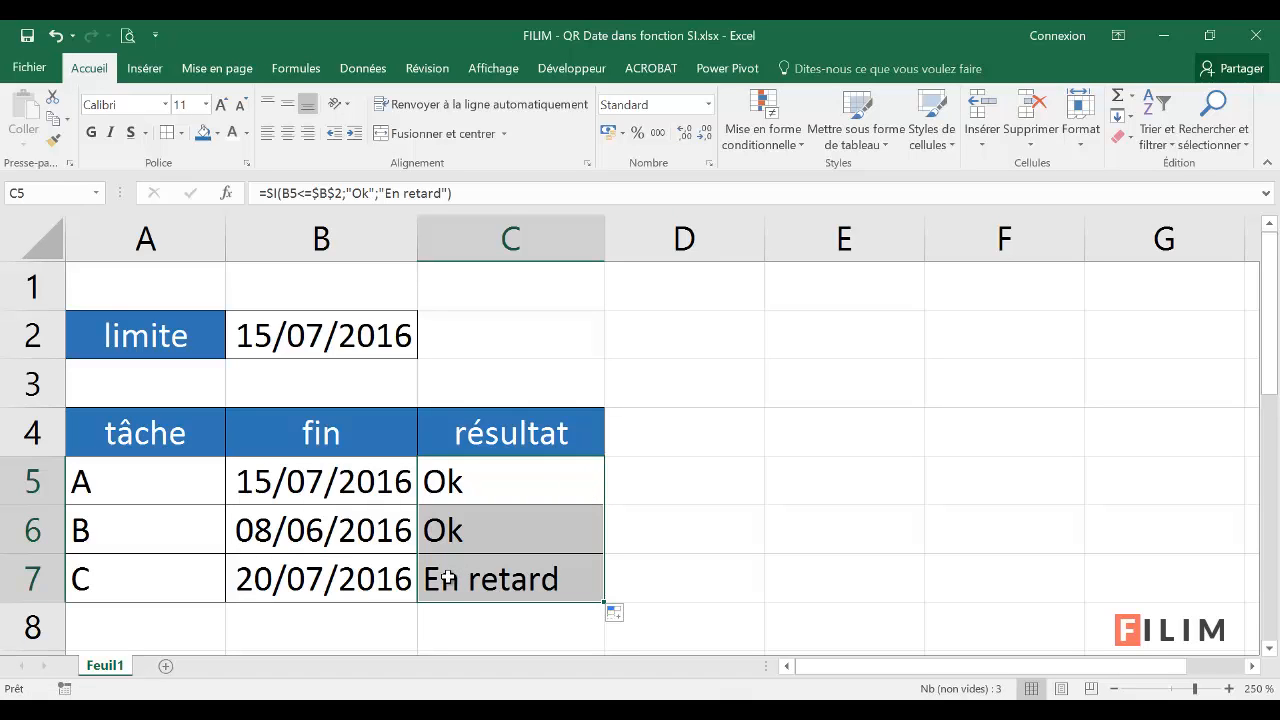
Replace $B$2 in C5's logical test with the literal date 15/07/2016 and fill the formula down to C7.
left_click(512, 482)
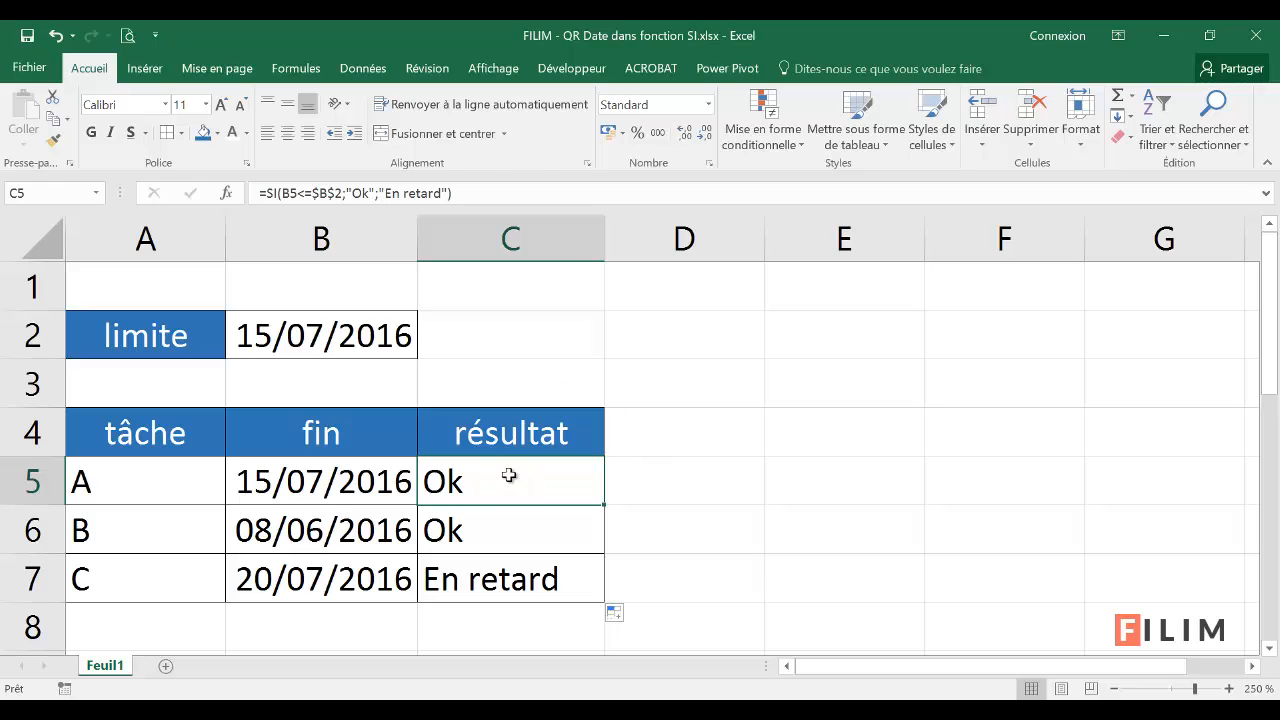
left_click(231, 194)
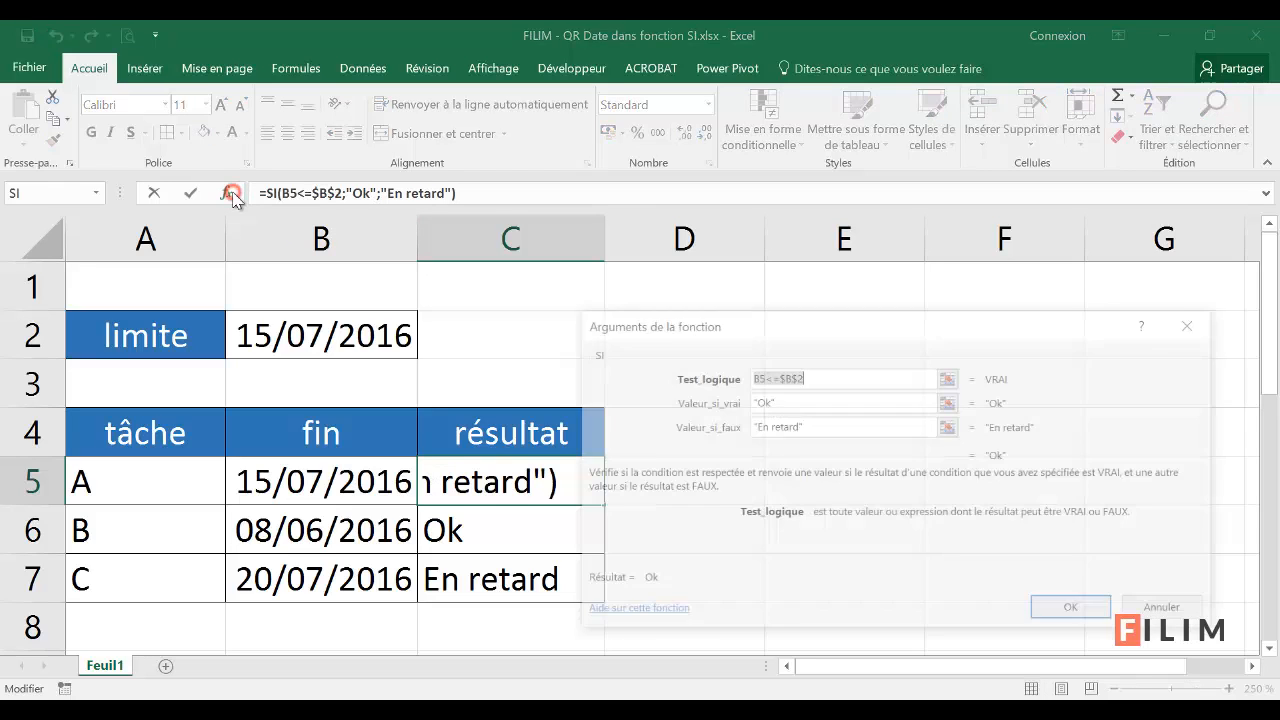
left_click_drag(700, 324, 714, 318)
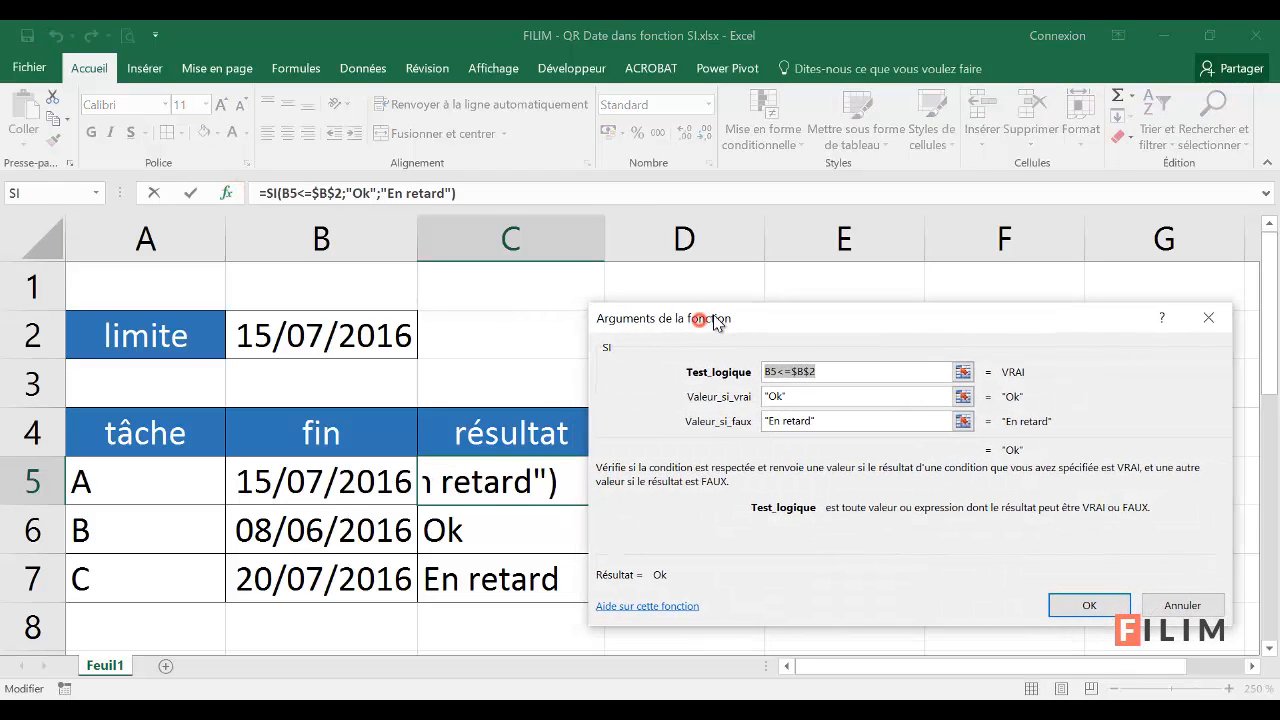
left_click(833, 375)
key("BackSpace")
key("BackSpace")
key("BackSpace")
key("BackSpace")
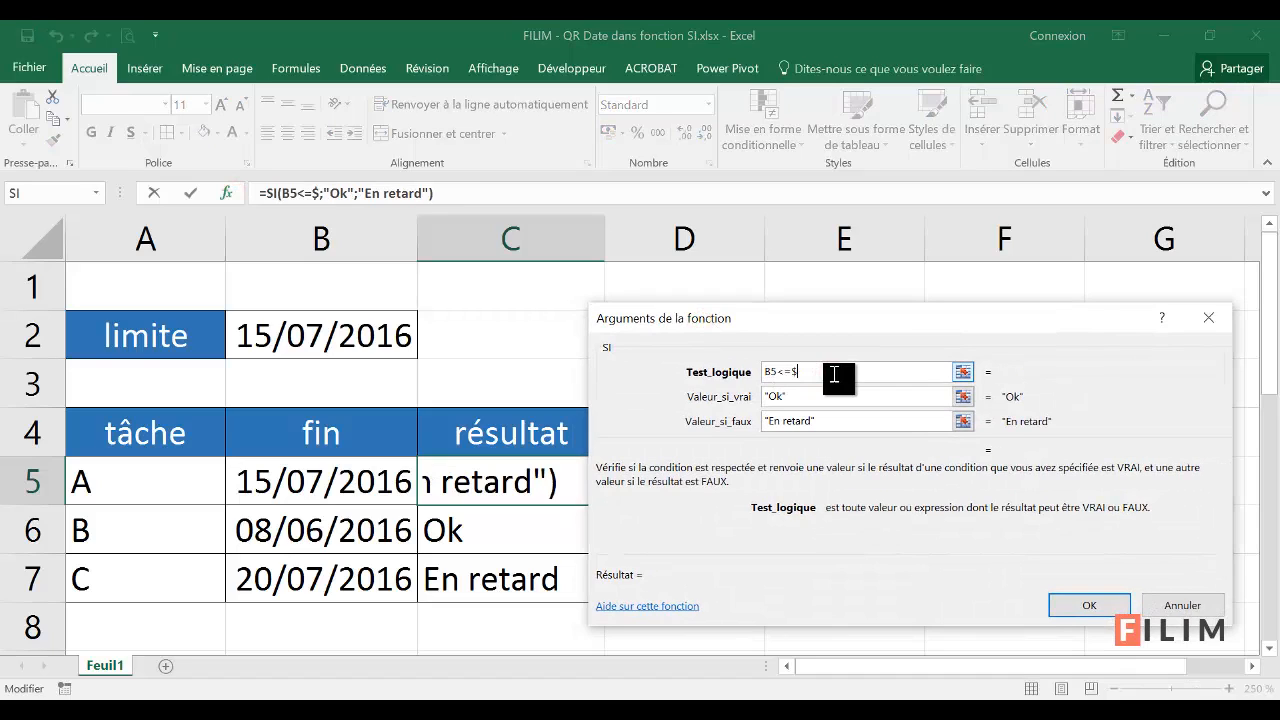
type("15")
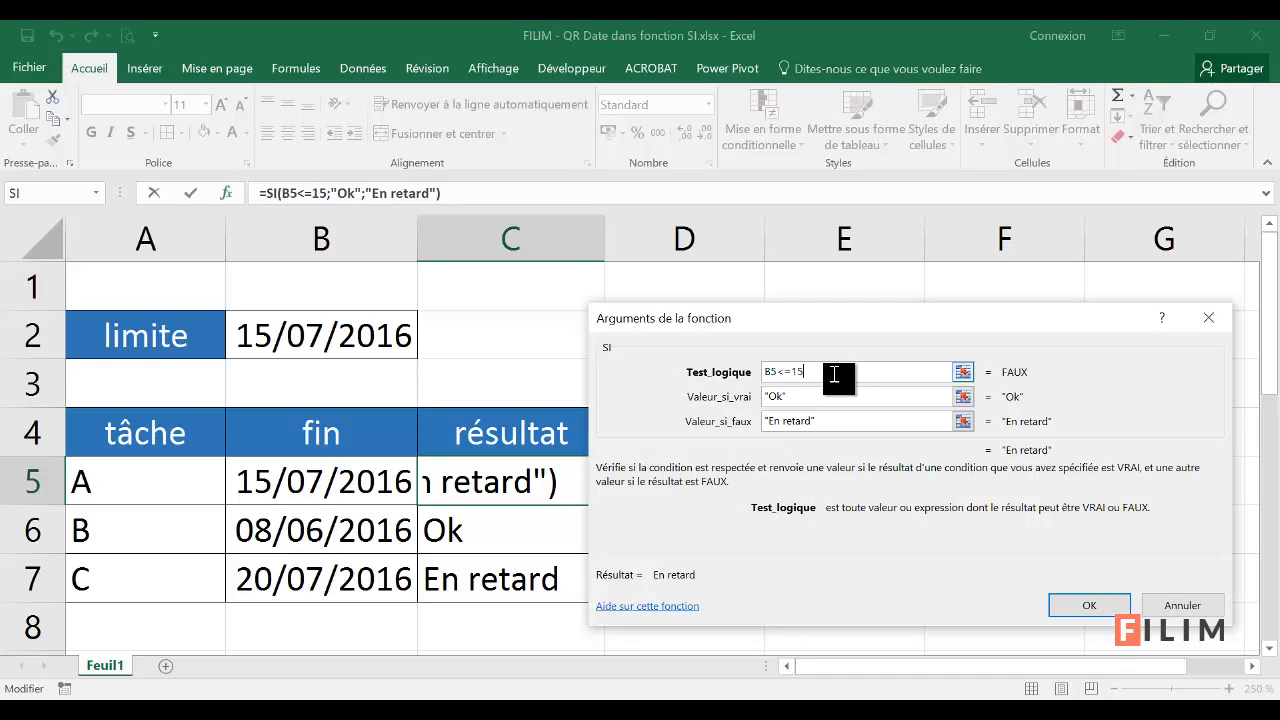
type("/07/")
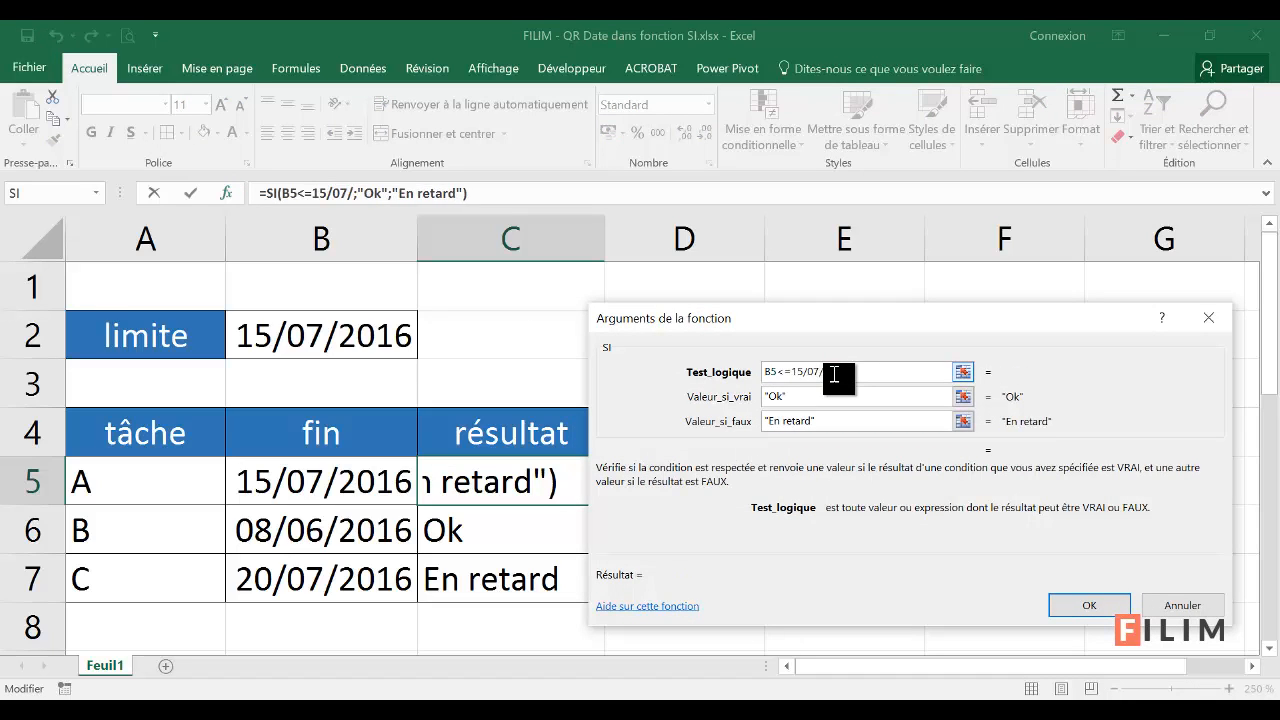
type("2016")
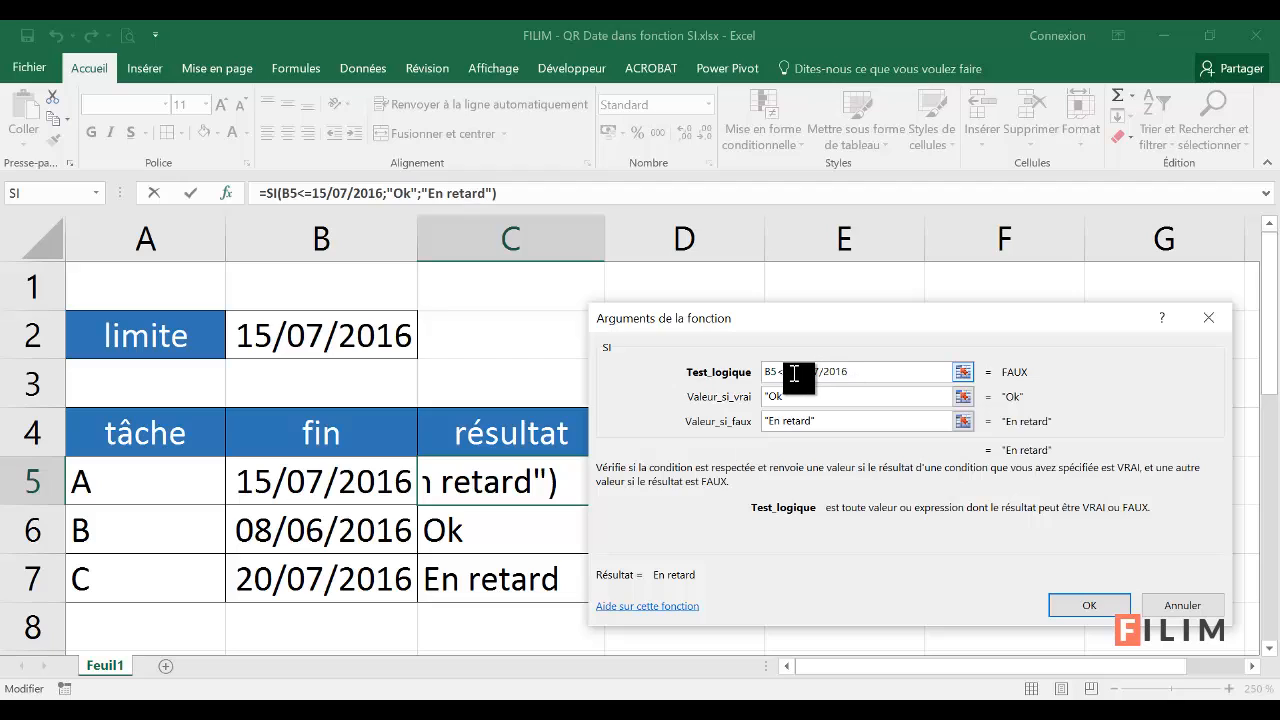
left_click_drag(791, 373, 850, 376)
left_click(1076, 605)
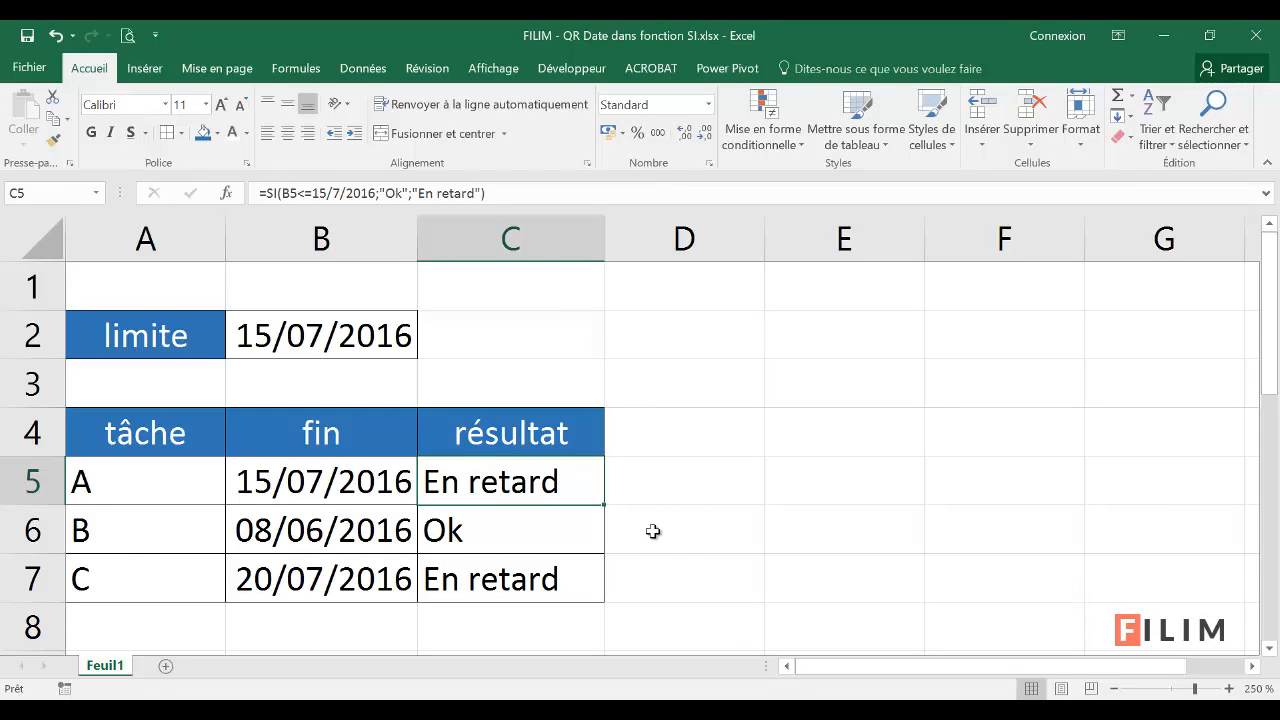
double_click(605, 506)
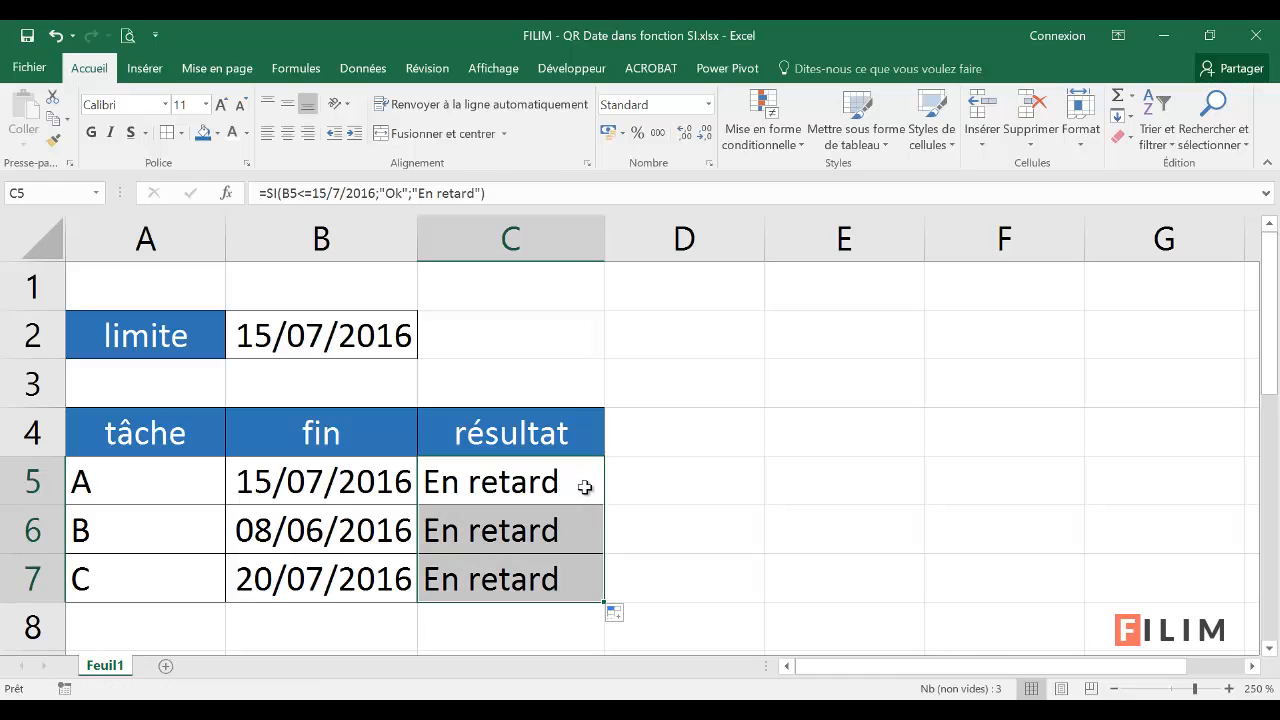
Replace the literal date in C5's logical test with DATE(2016;7;15) and fill the formula down to C7.
left_click(582, 486)
left_click(227, 193)
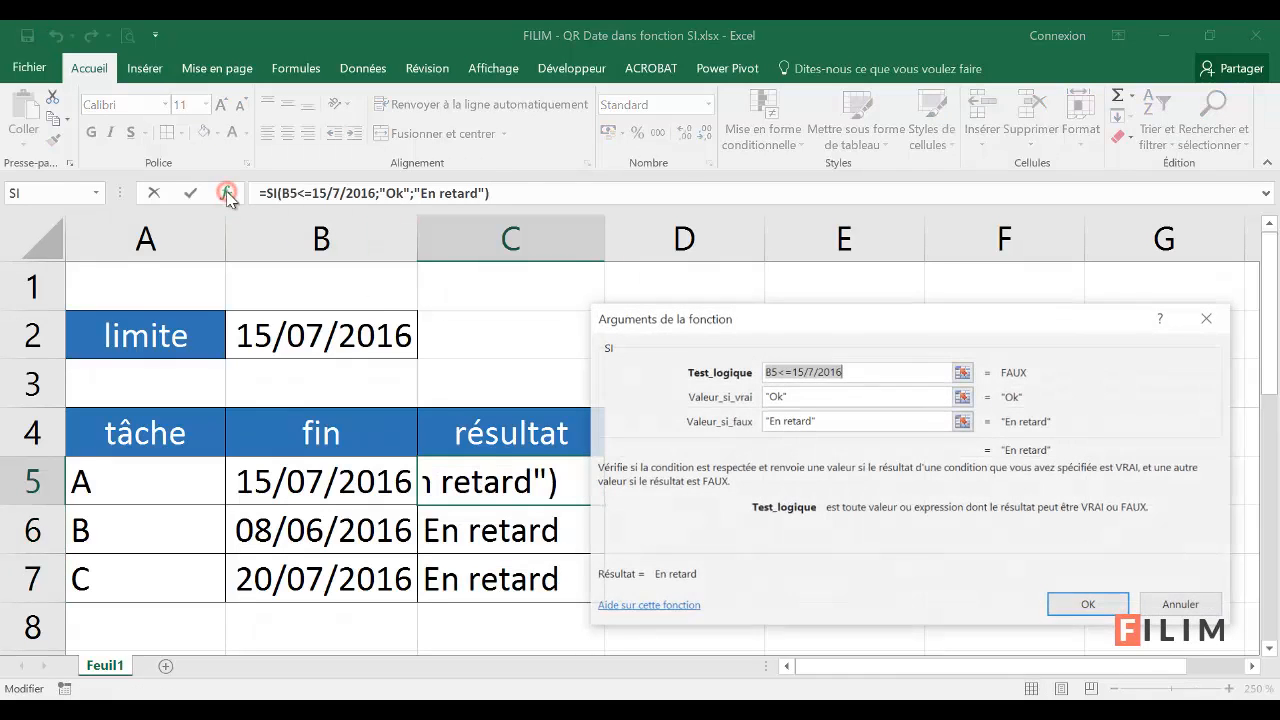
left_click(792, 372)
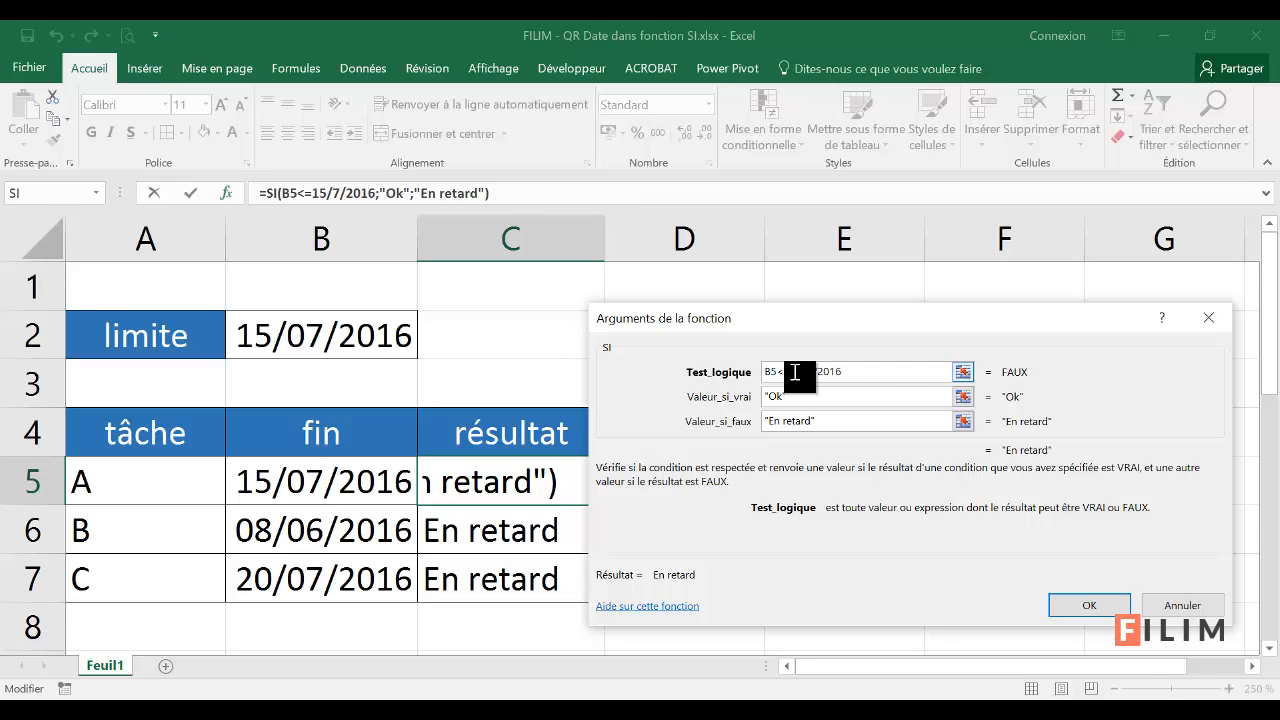
left_click_drag(792, 372, 850, 374)
key("BackSpace")
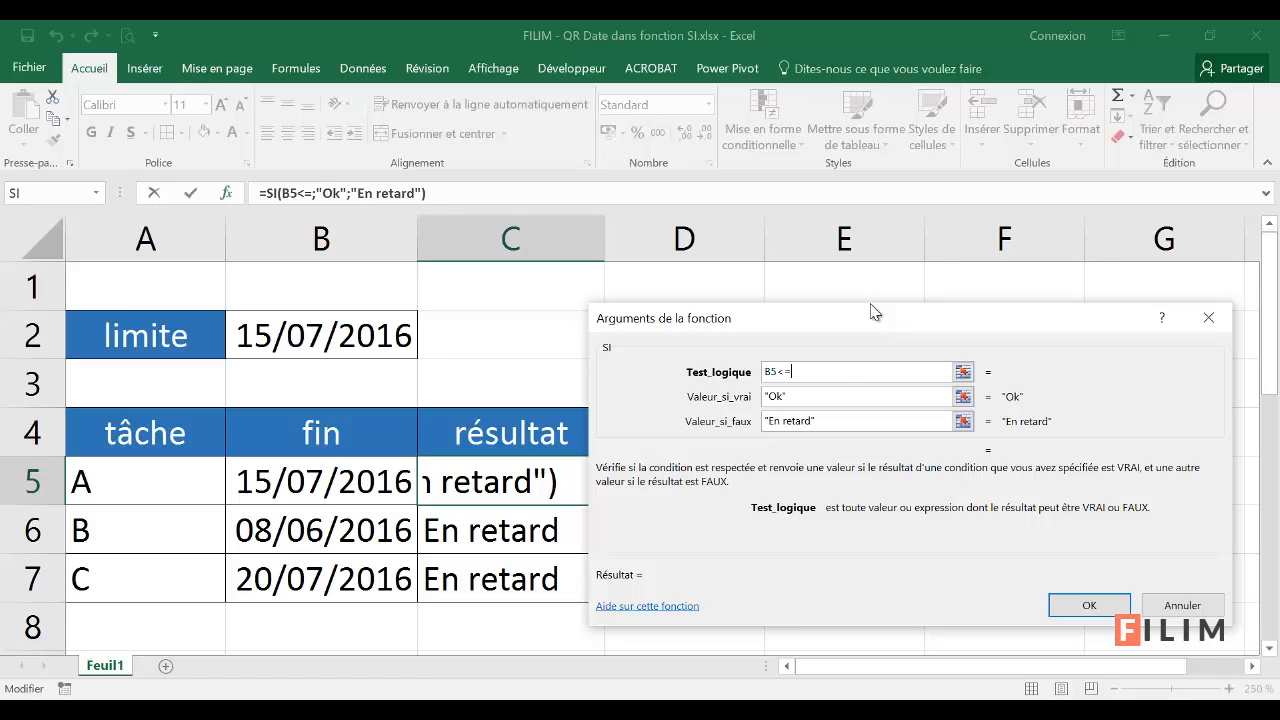
type("date(")
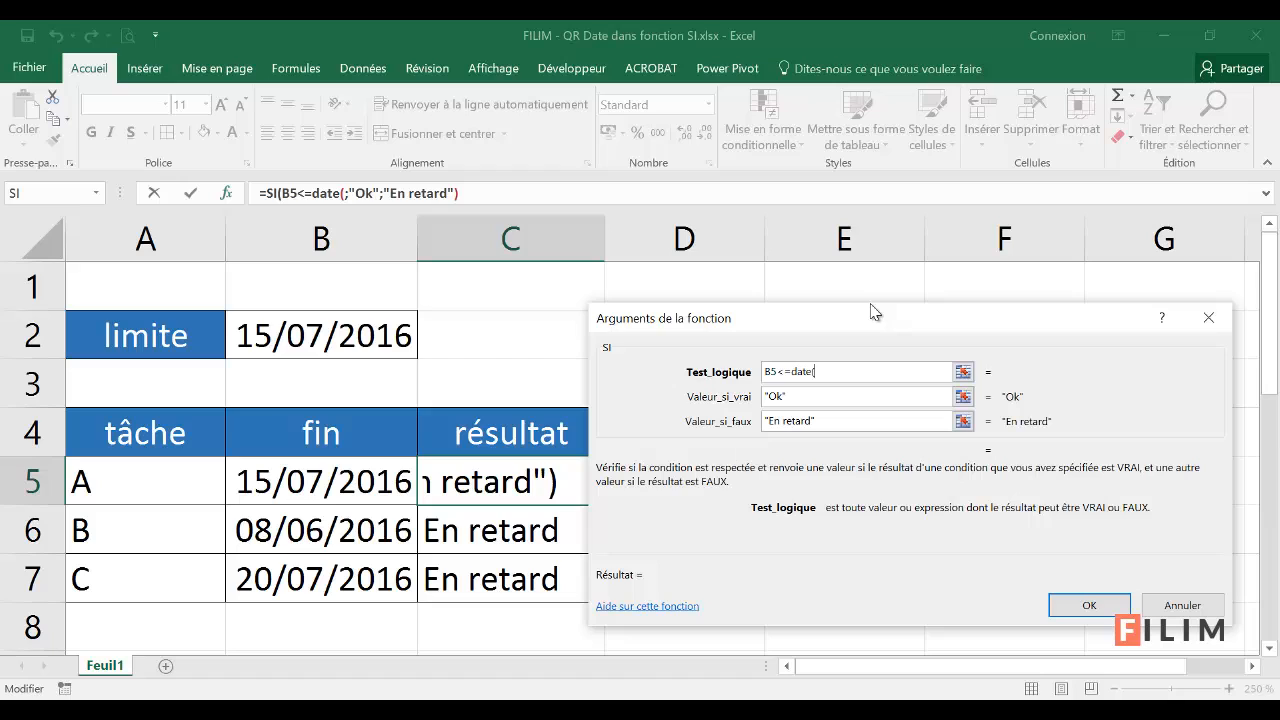
type("2016")
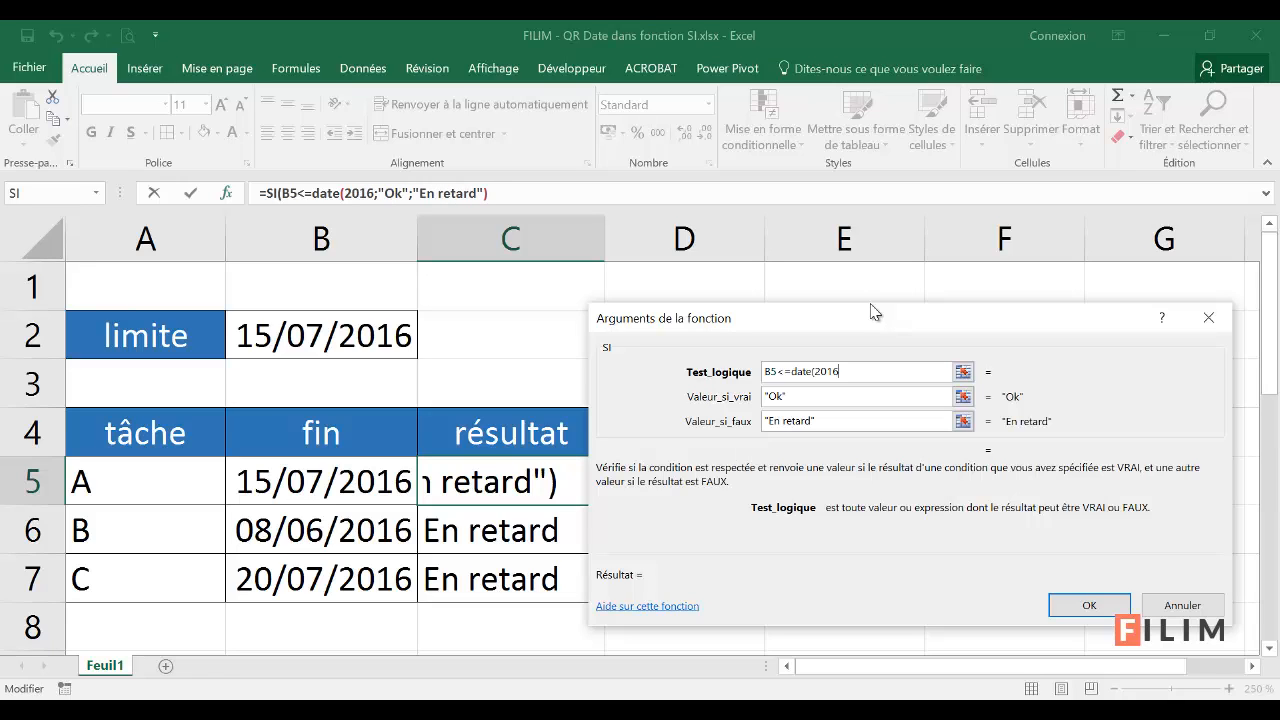
type(";7")
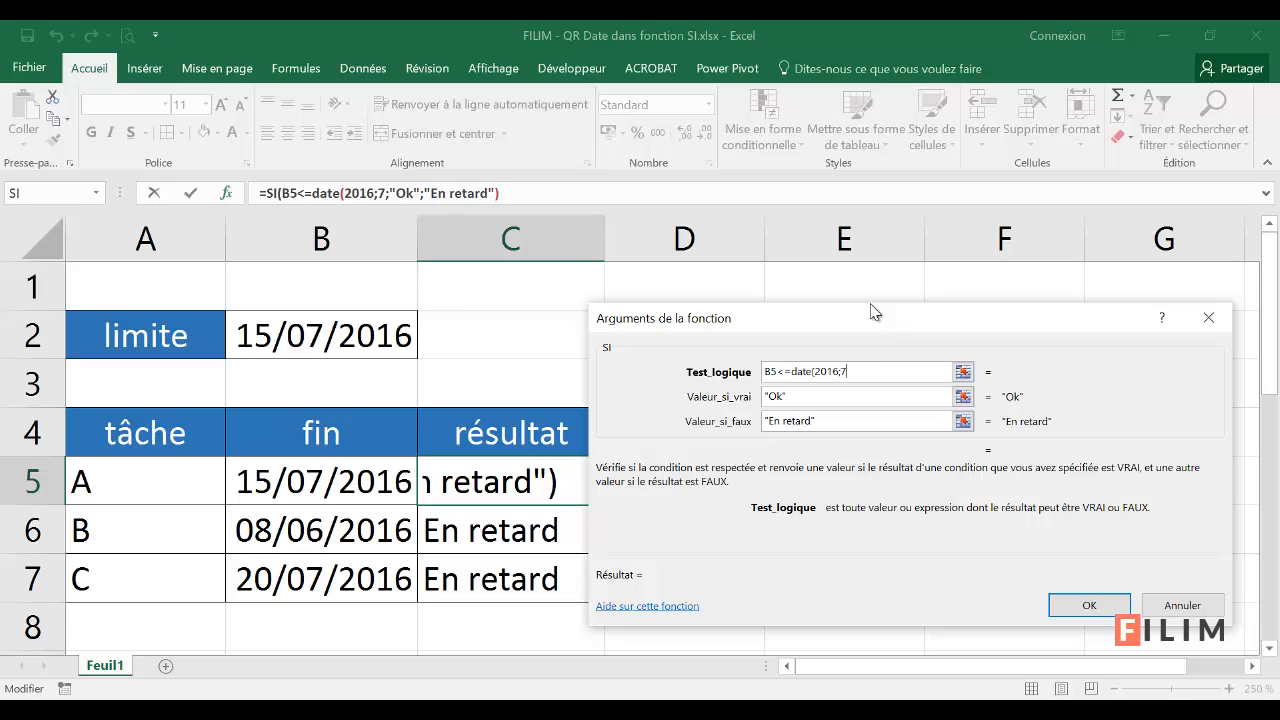
type(";15")
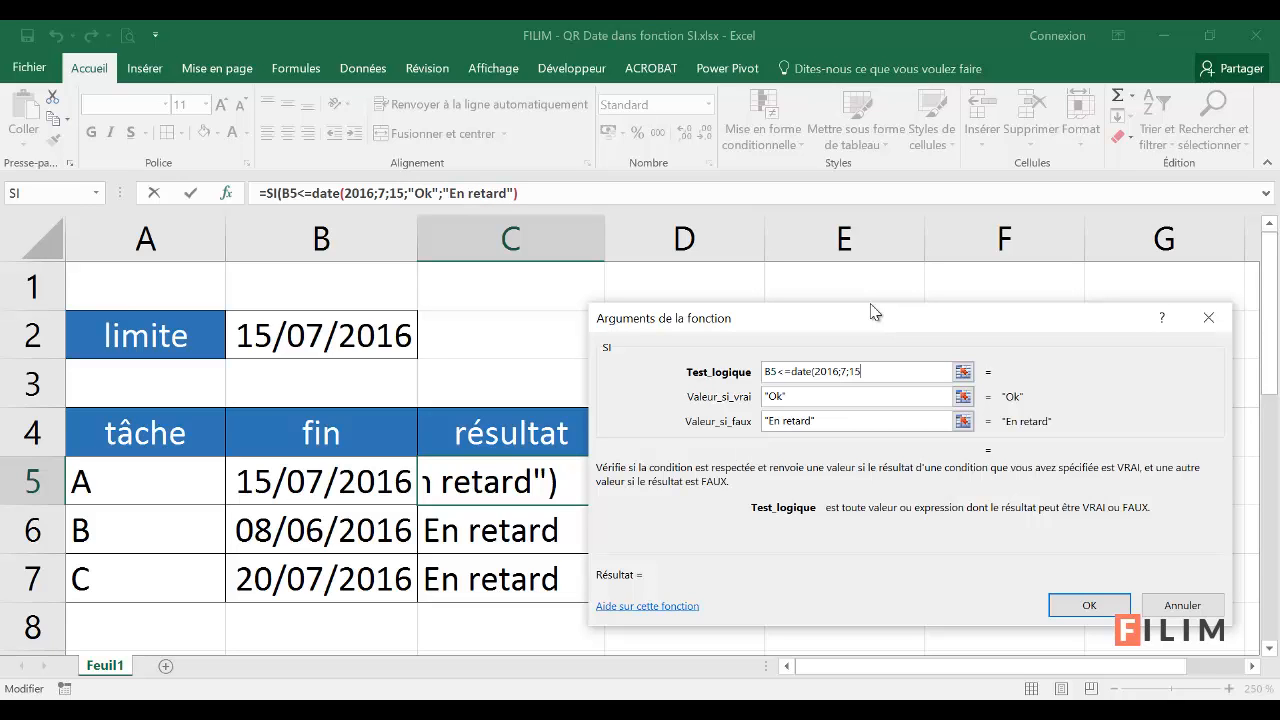
type(")")
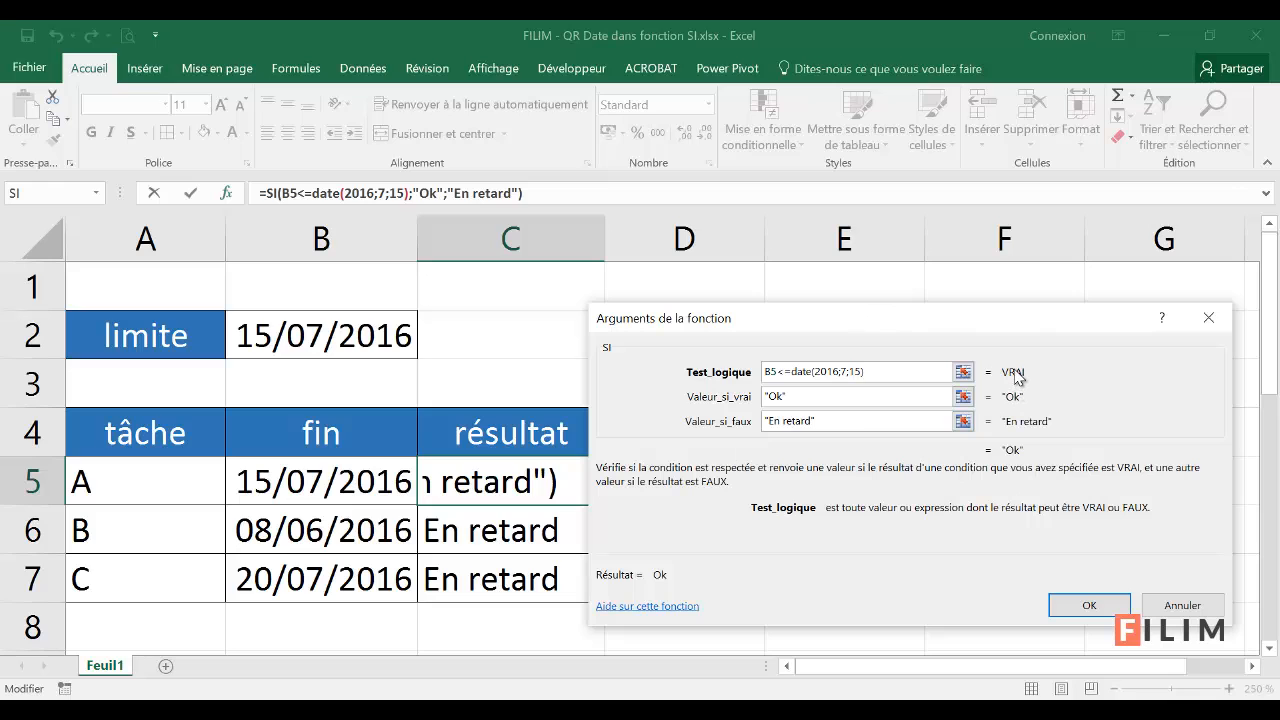
left_click(1096, 606)
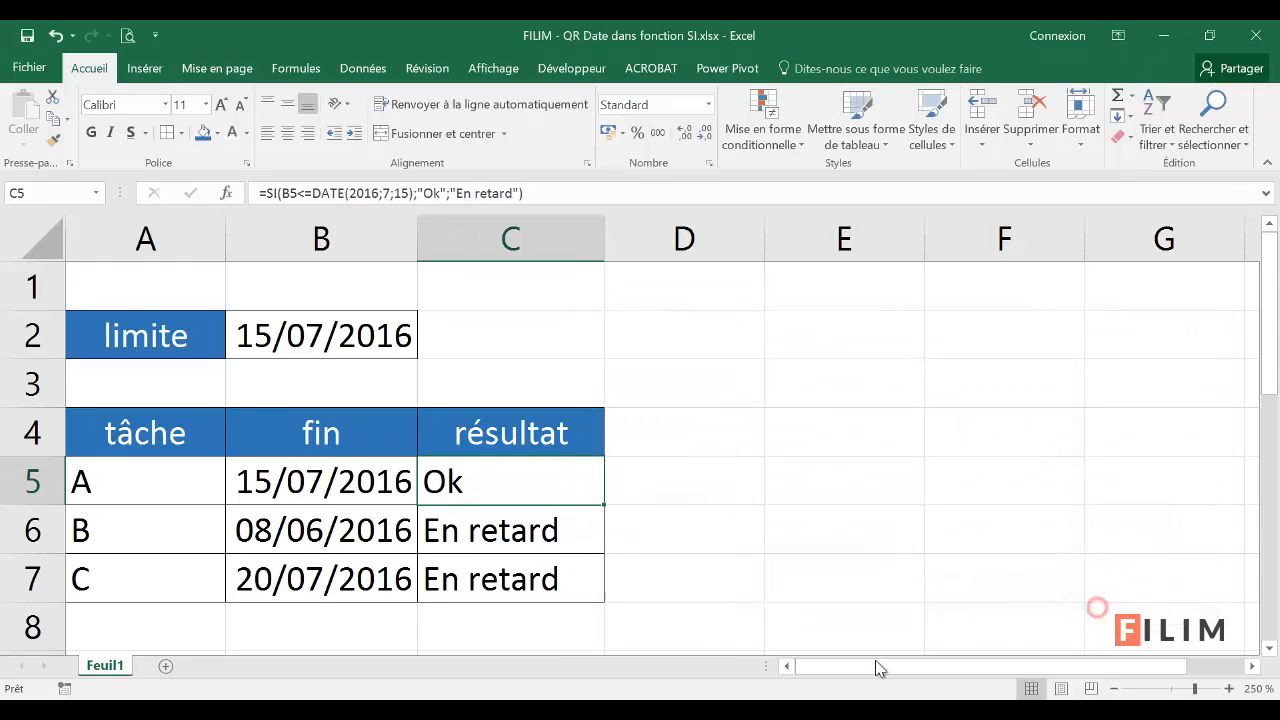
double_click(604, 503)
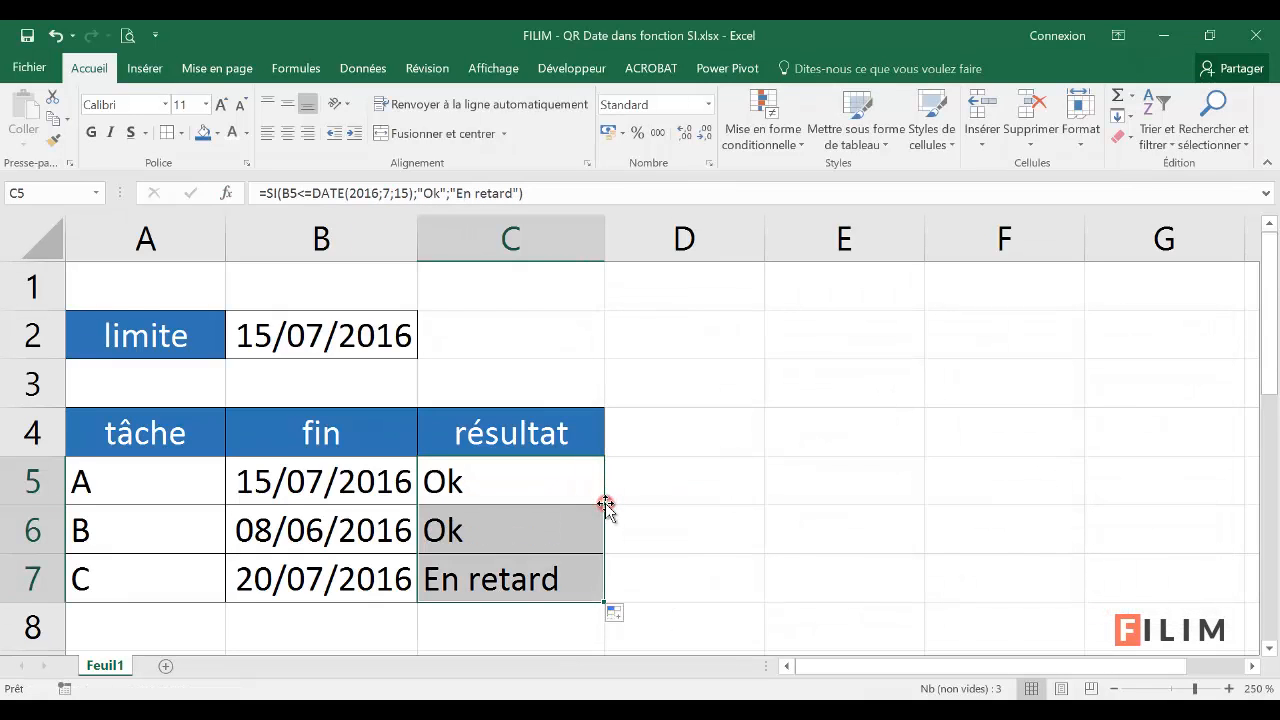
left_click(789, 367)
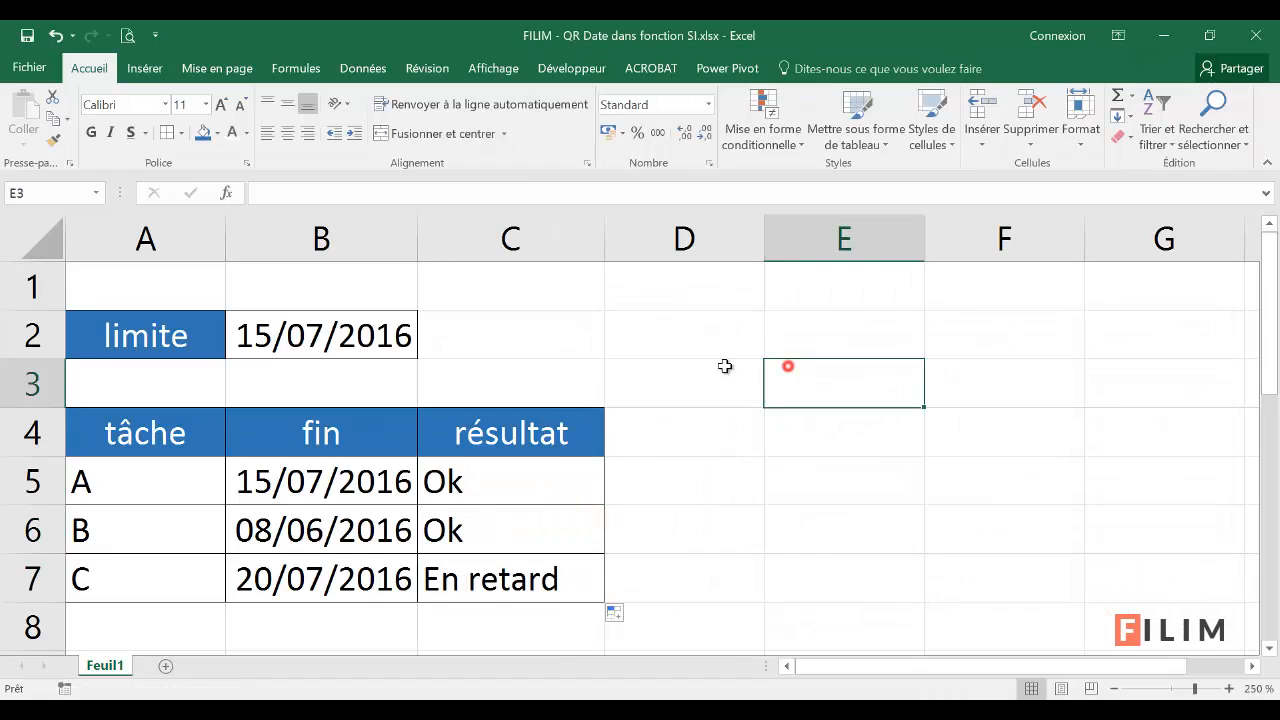
Delete row 2, which holds the limit date.
left_click(14, 343)
right_click(20, 343)
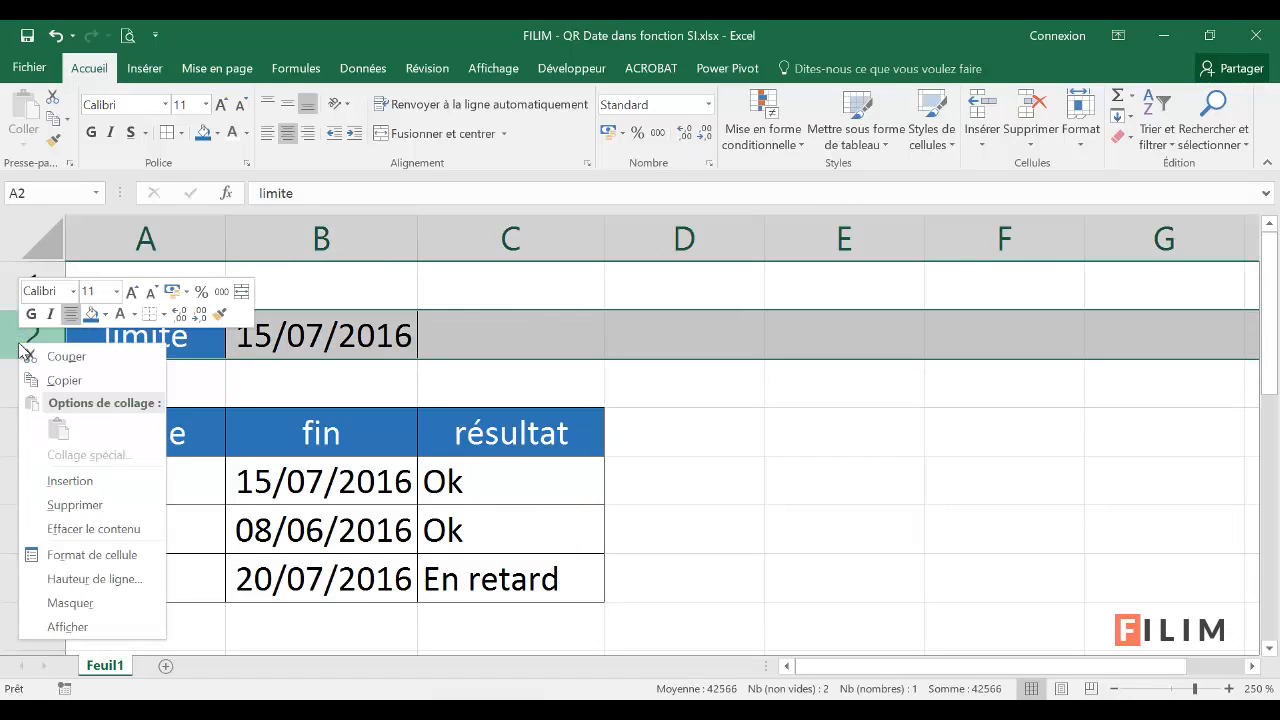
left_click(68, 506)
left_click(828, 422)
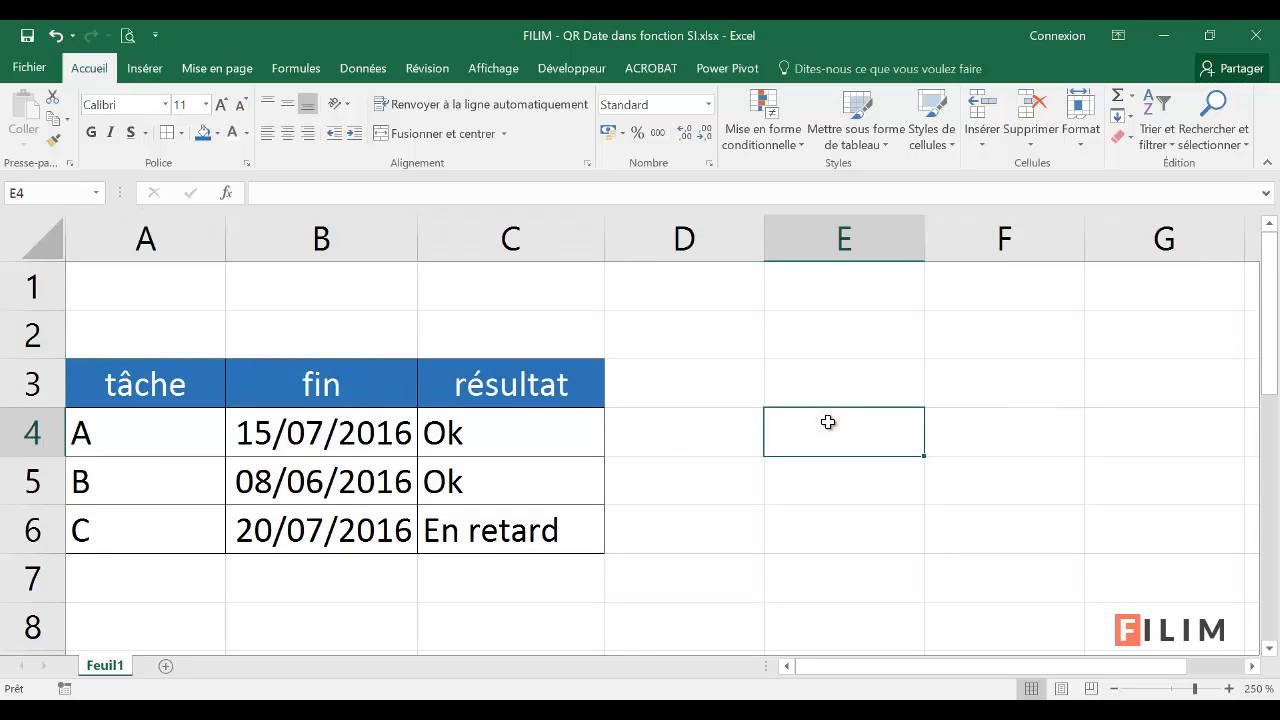
Review the DATE criterion in the logical test of C4's SI function, and keep the formula as it is.
left_click(549, 431)
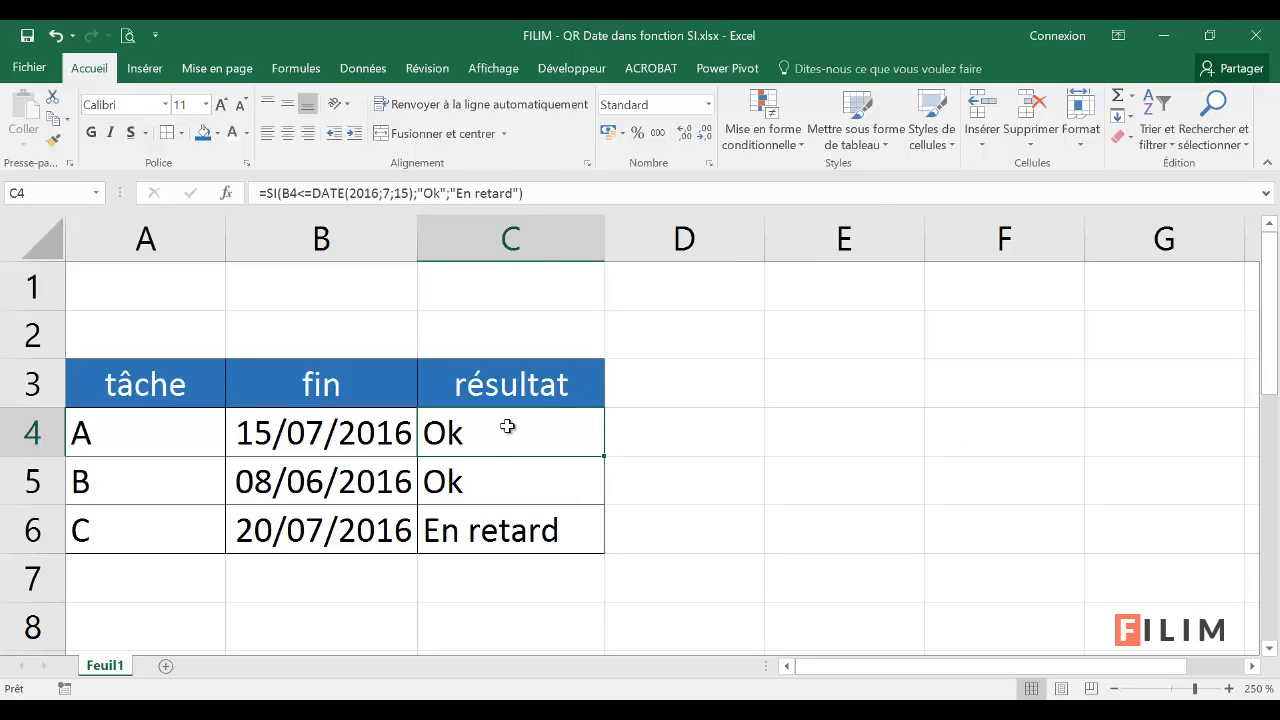
left_click(227, 192)
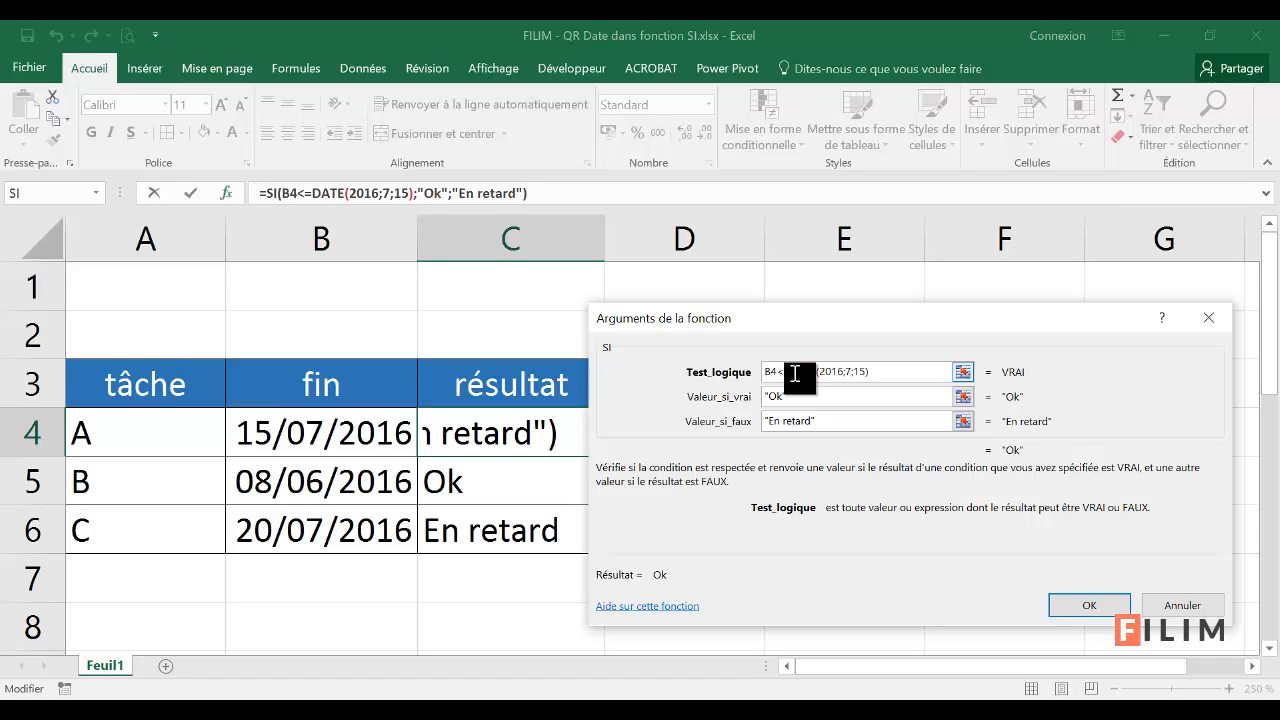
left_click_drag(792, 373, 878, 374)
key("Return")
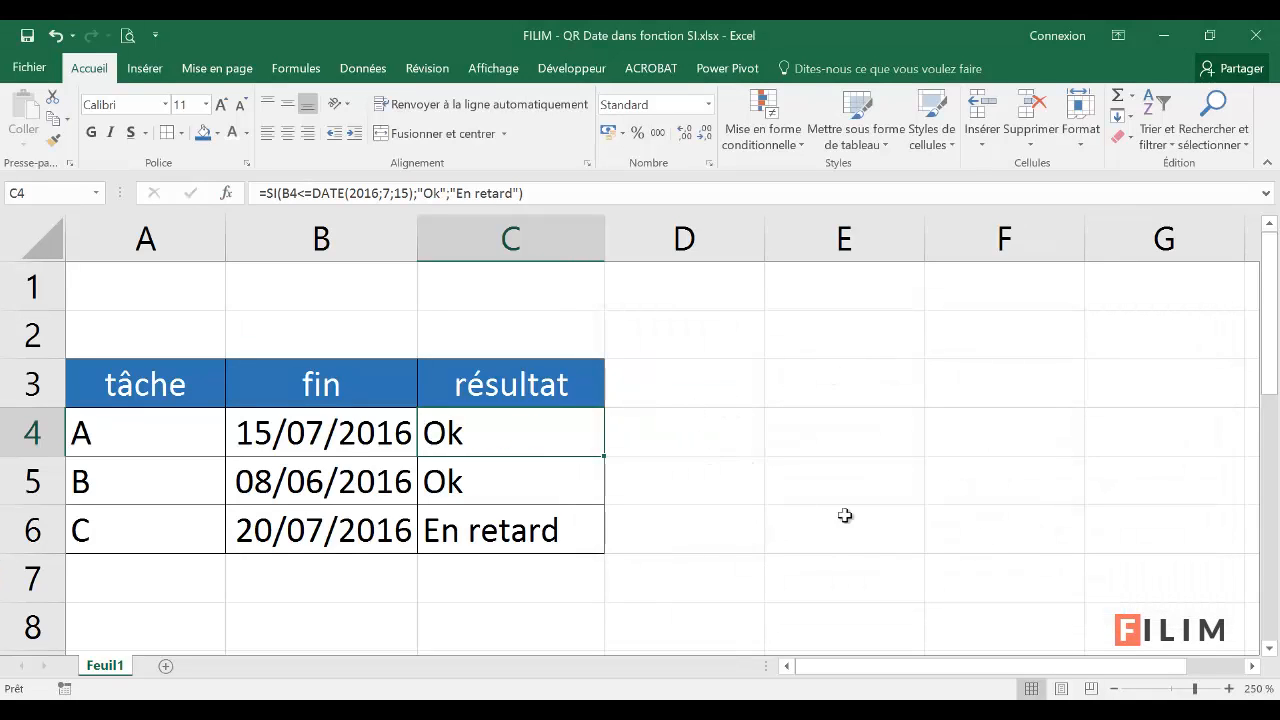
Enter 15/7/2016 in C1 with column C widened to fit, and give the cell the Standard number format.
left_click(540, 295)
type("15")
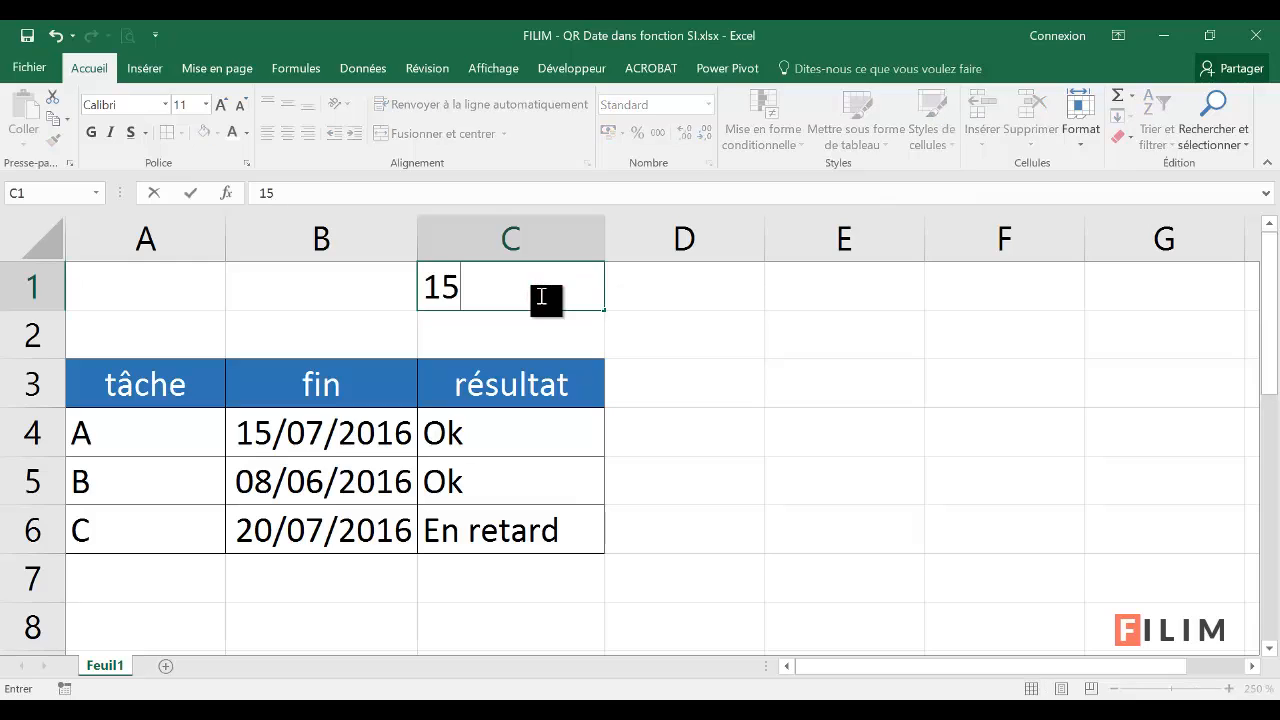
type("/7/2016")
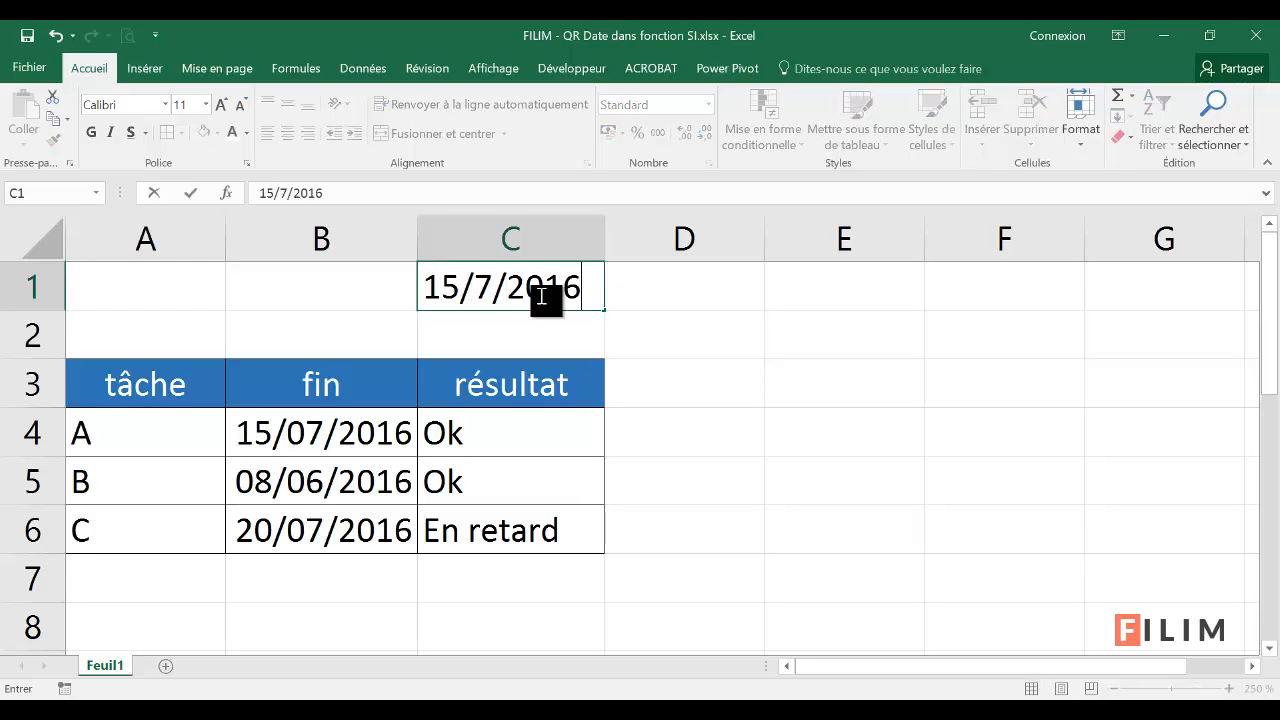
key("Return")
left_click(540, 295)
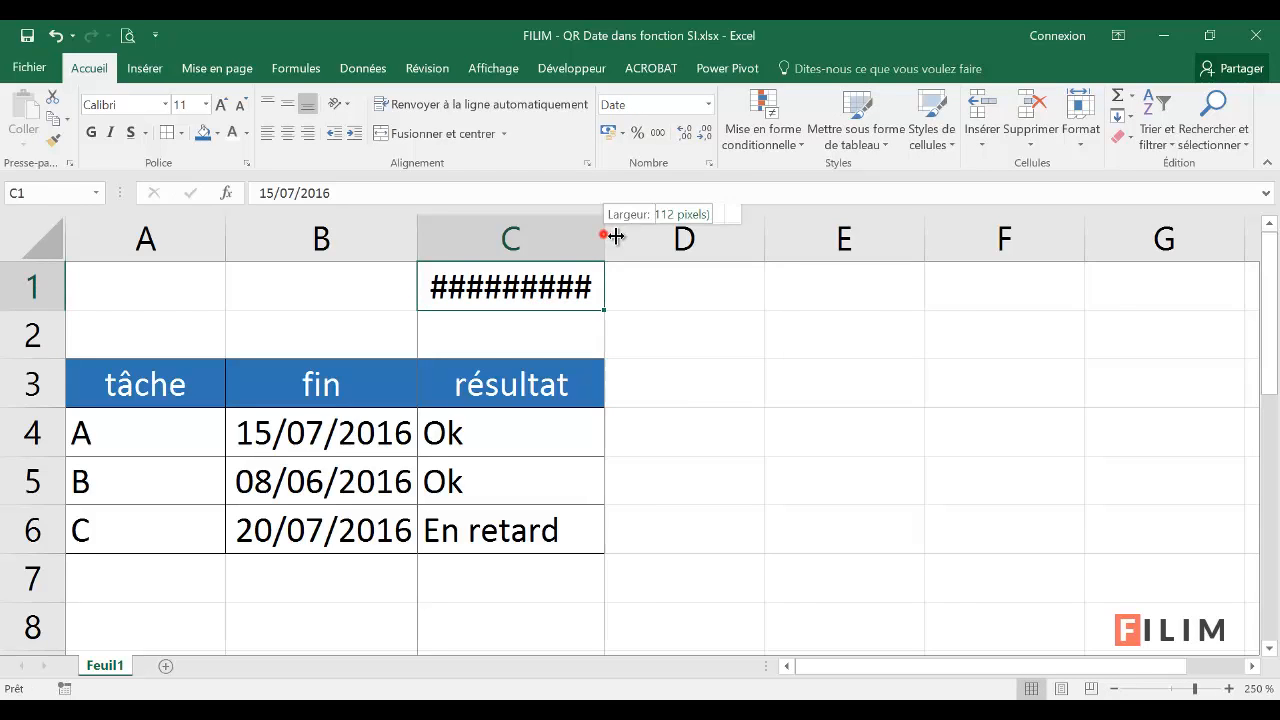
double_click(605, 238)
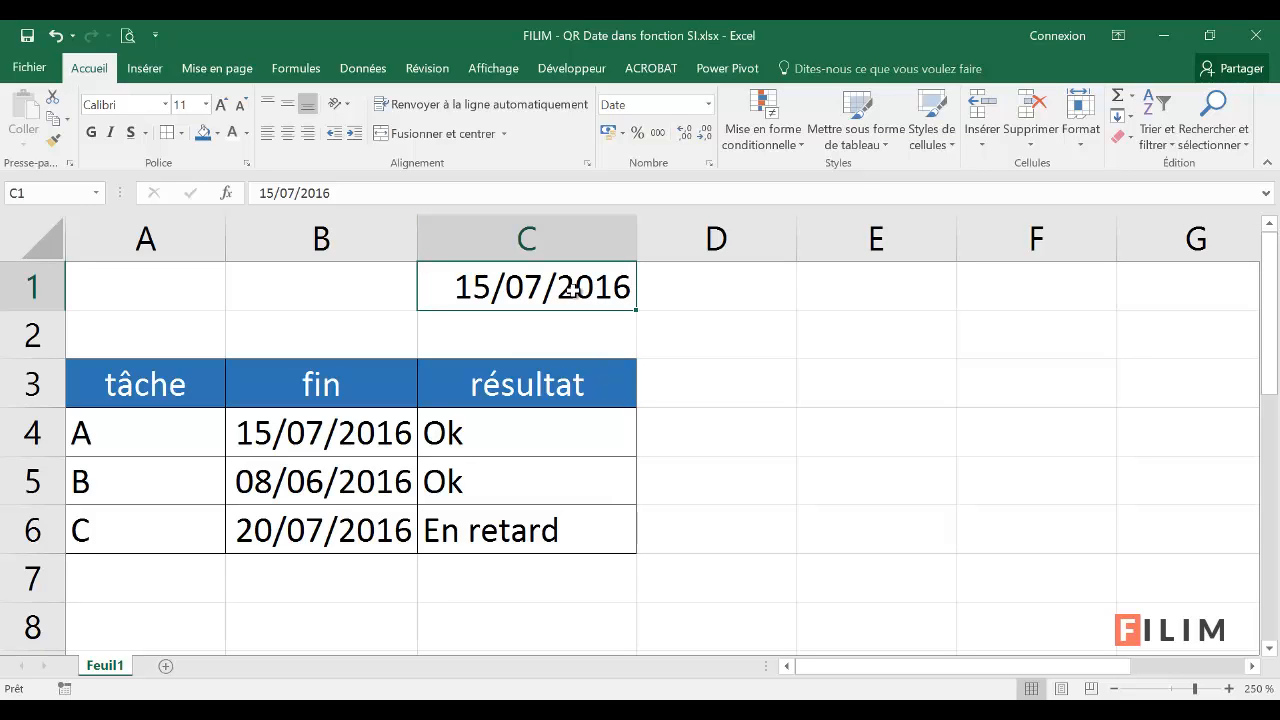
left_click(709, 105)
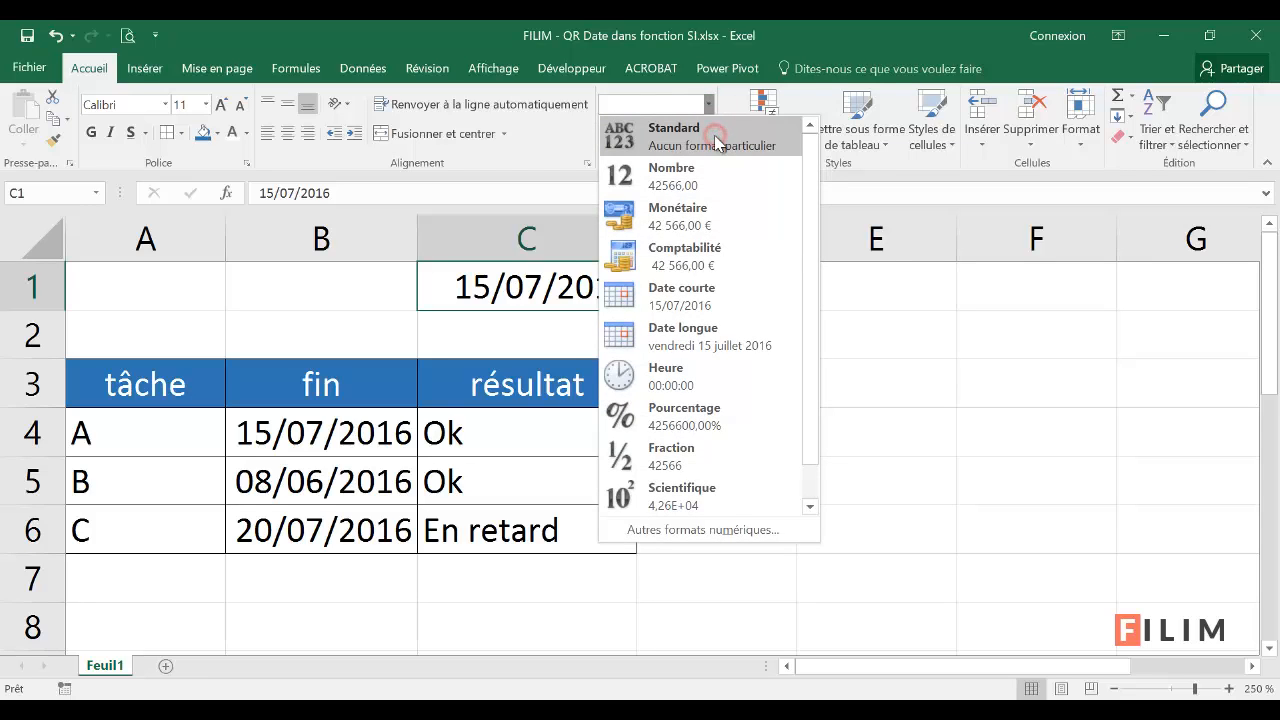
left_click(714, 138)
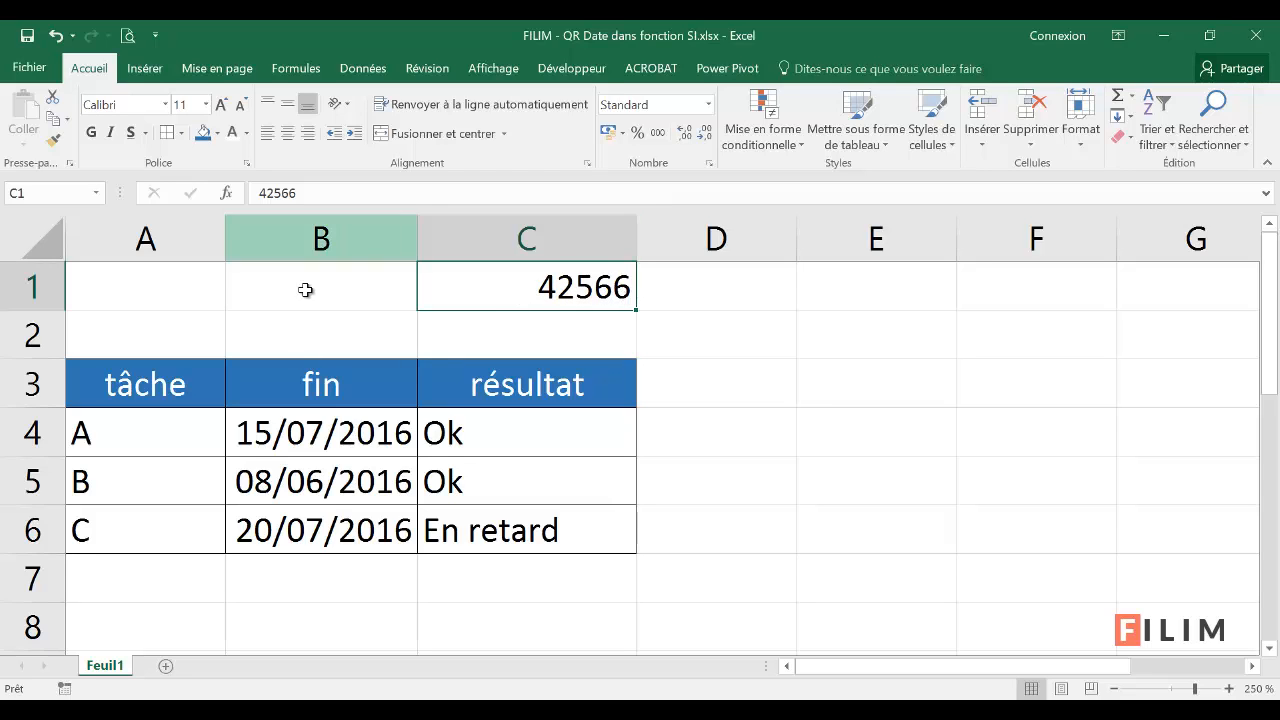
Replace the DATE function in C4's logical test with the serial number 42566 and fill the formula down to C6.
left_click(560, 434)
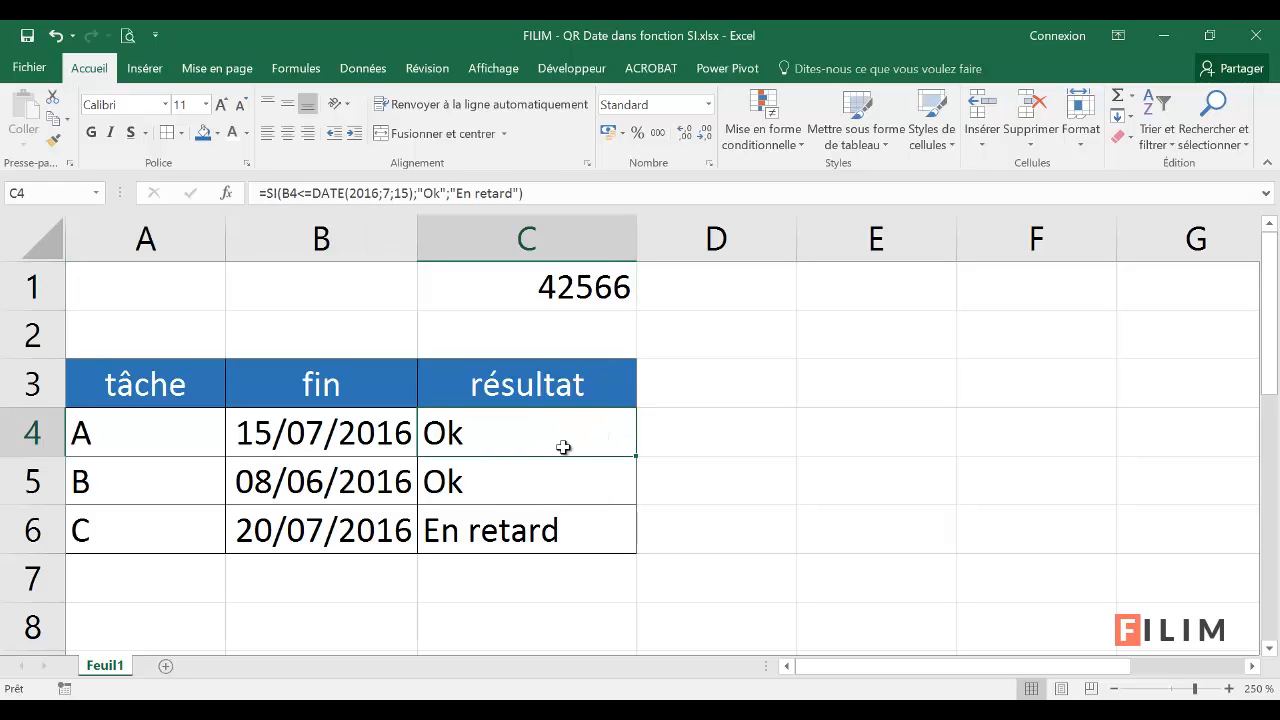
left_click(224, 193)
left_click(891, 370)
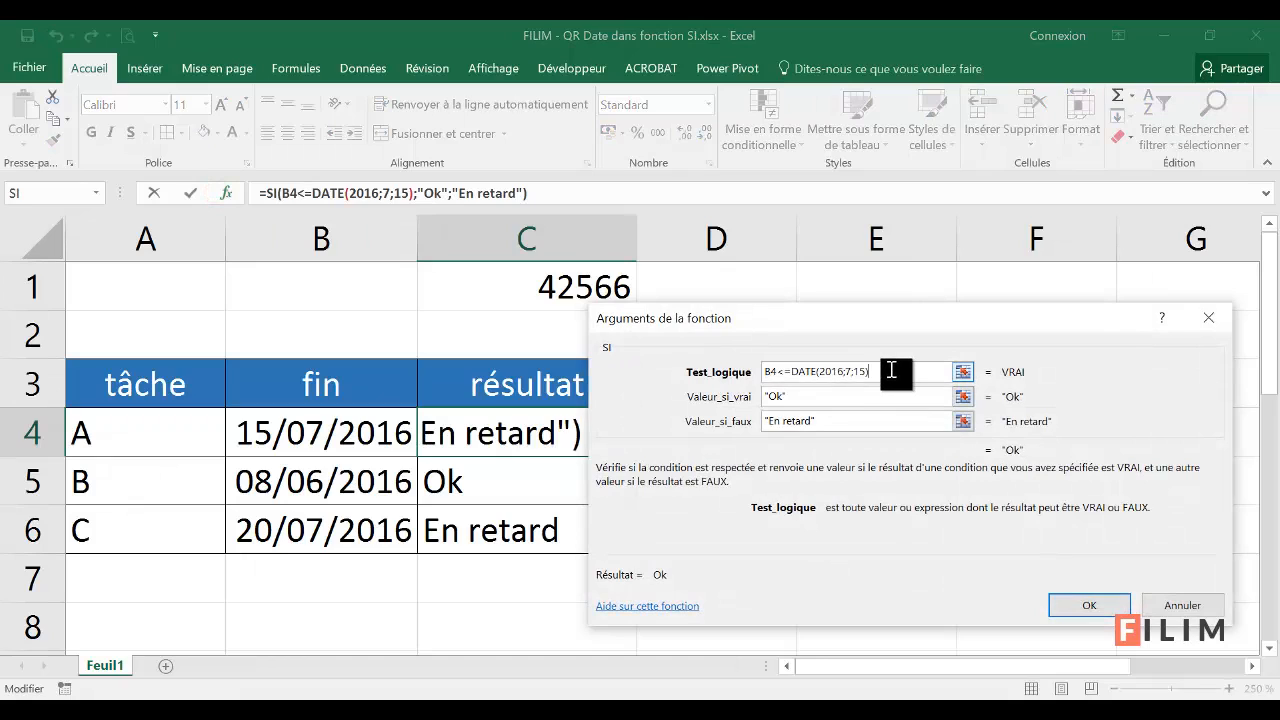
key("BackSpace")
key("BackSpace")
key("BackSpace")
key("BackSpace")
key("BackSpace")
key("BackSpace")
key("BackSpace")
key("BackSpace")
key("BackSpace")
key("BackSpace")
key("BackSpace")
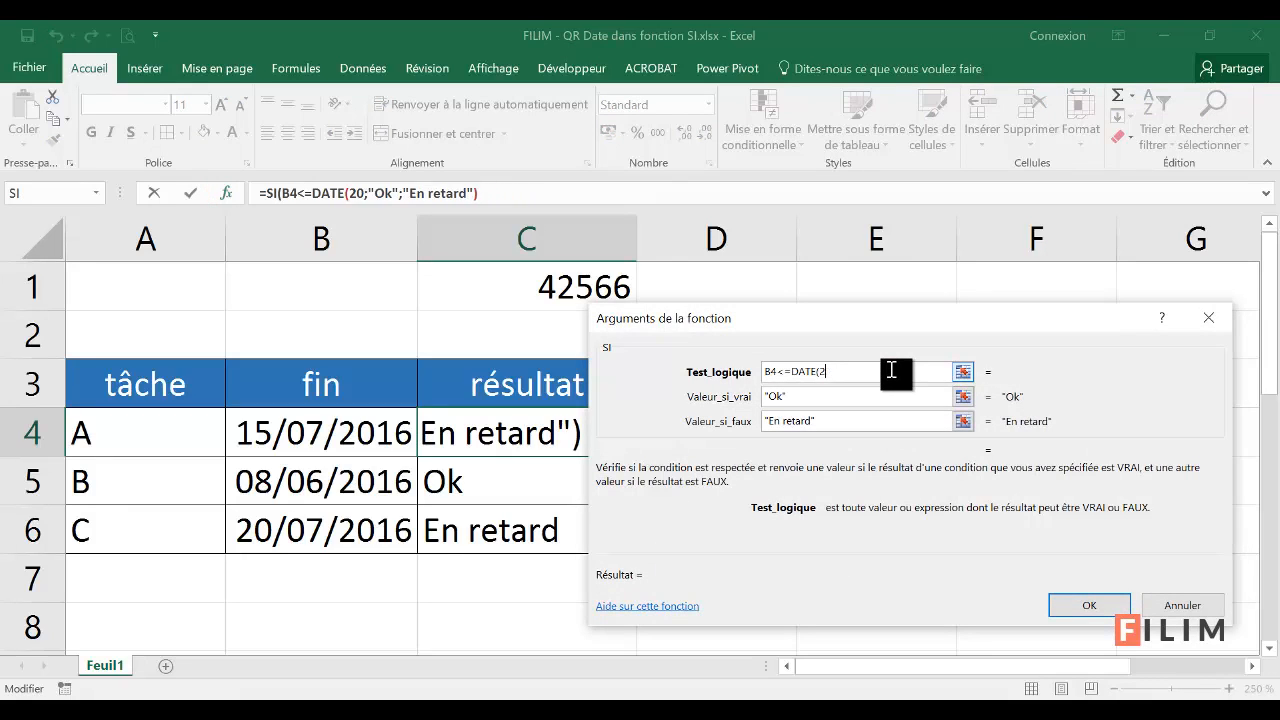
key("BackSpace")
key("BackSpace")
key("BackSpace")
key("BackSpace")
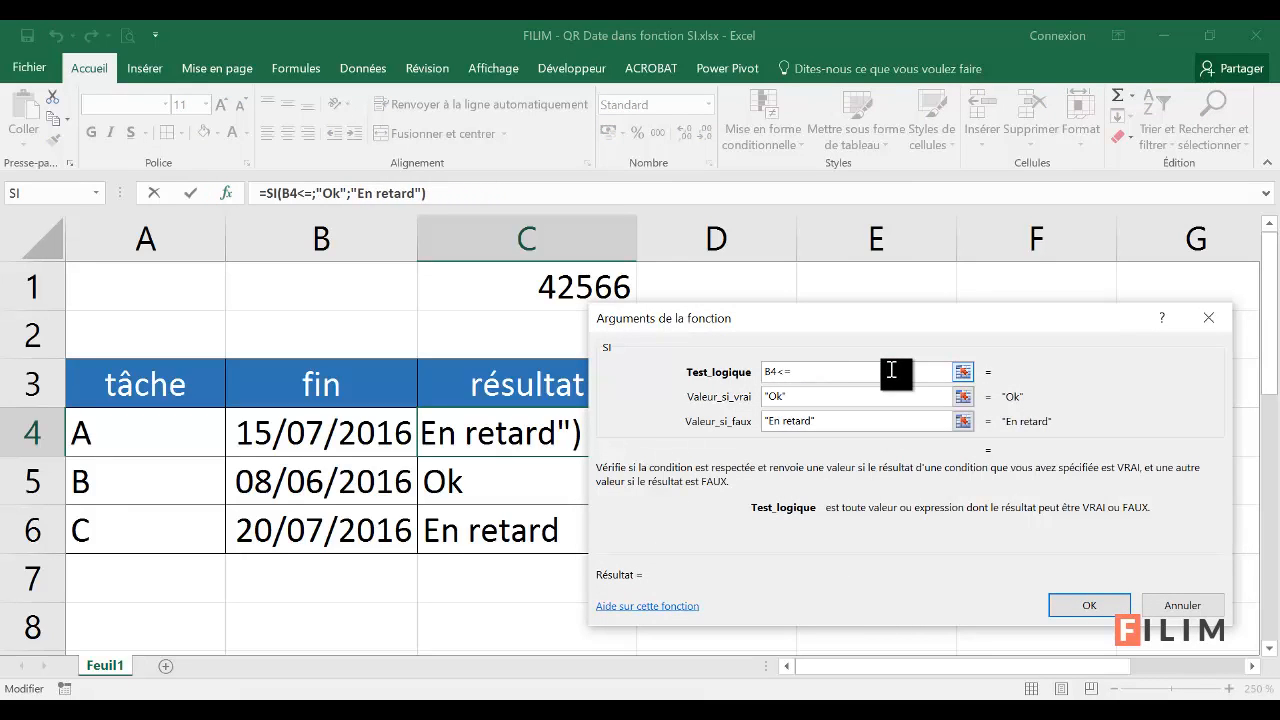
type("42566")
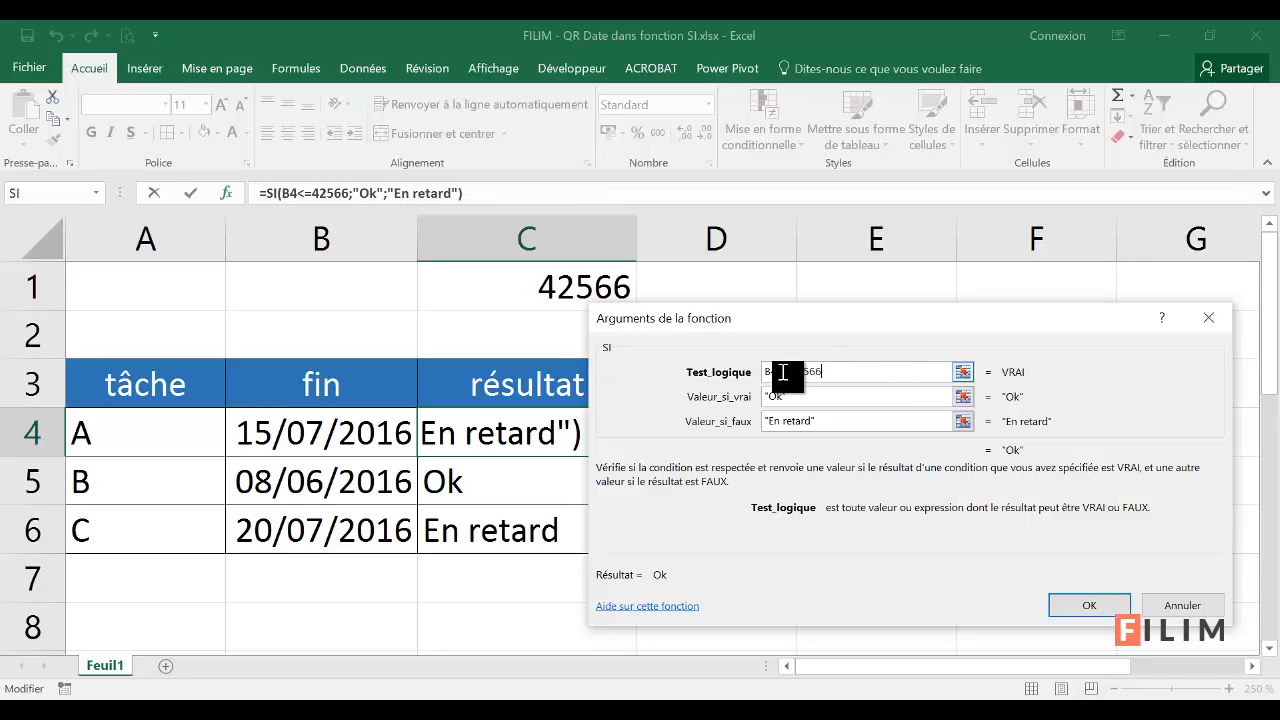
left_click_drag(778, 372, 765, 372)
left_click(1104, 608)
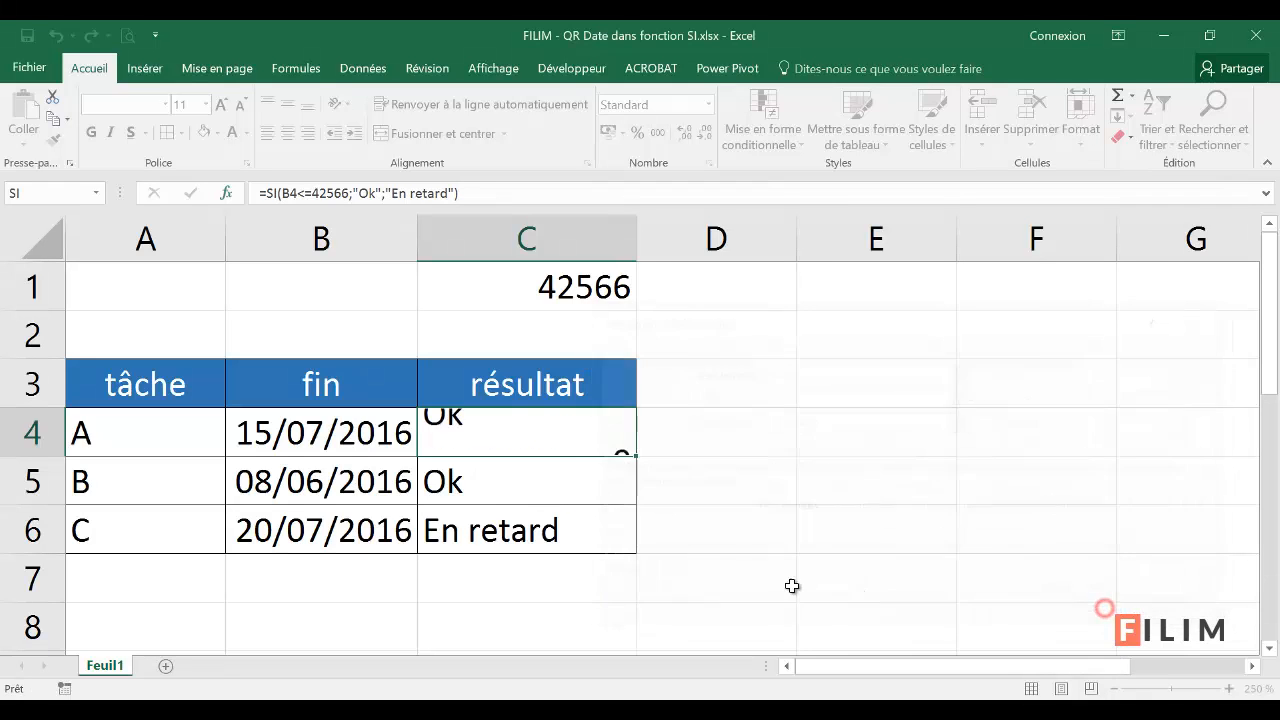
double_click(636, 456)
Clear the serial number from C1.
left_click(757, 386)
left_click(560, 283)
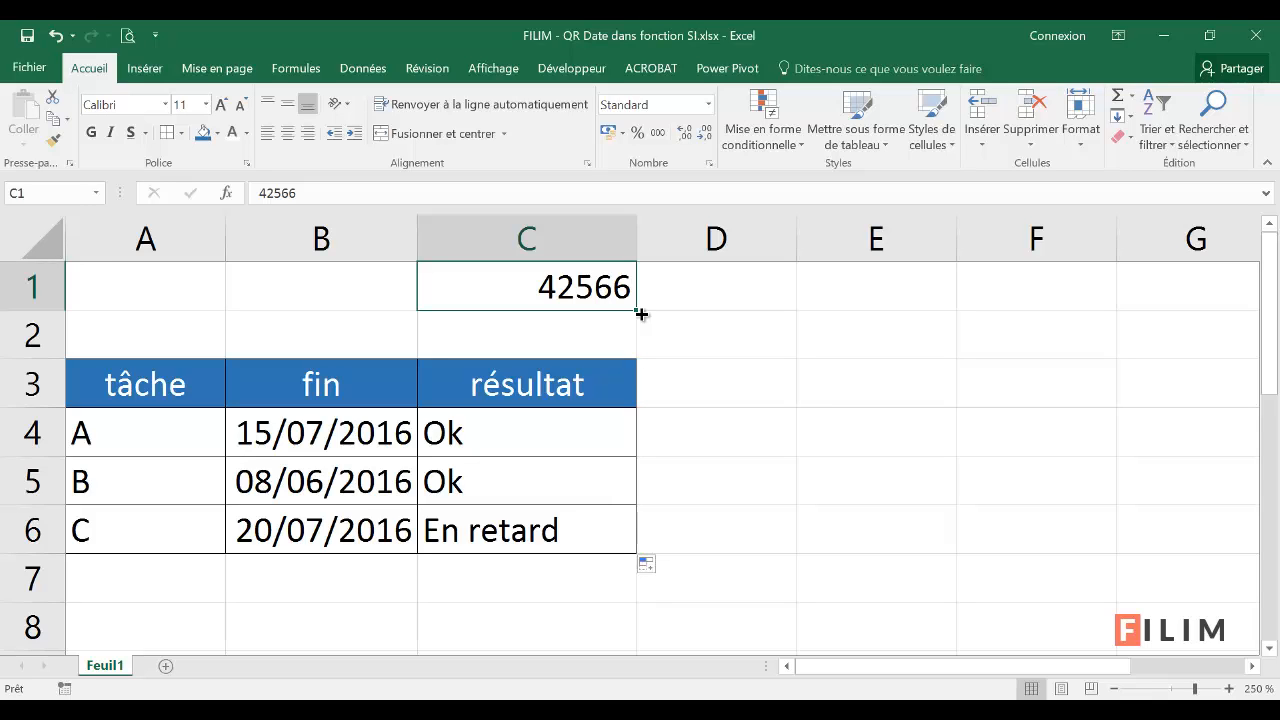
key("Delete")
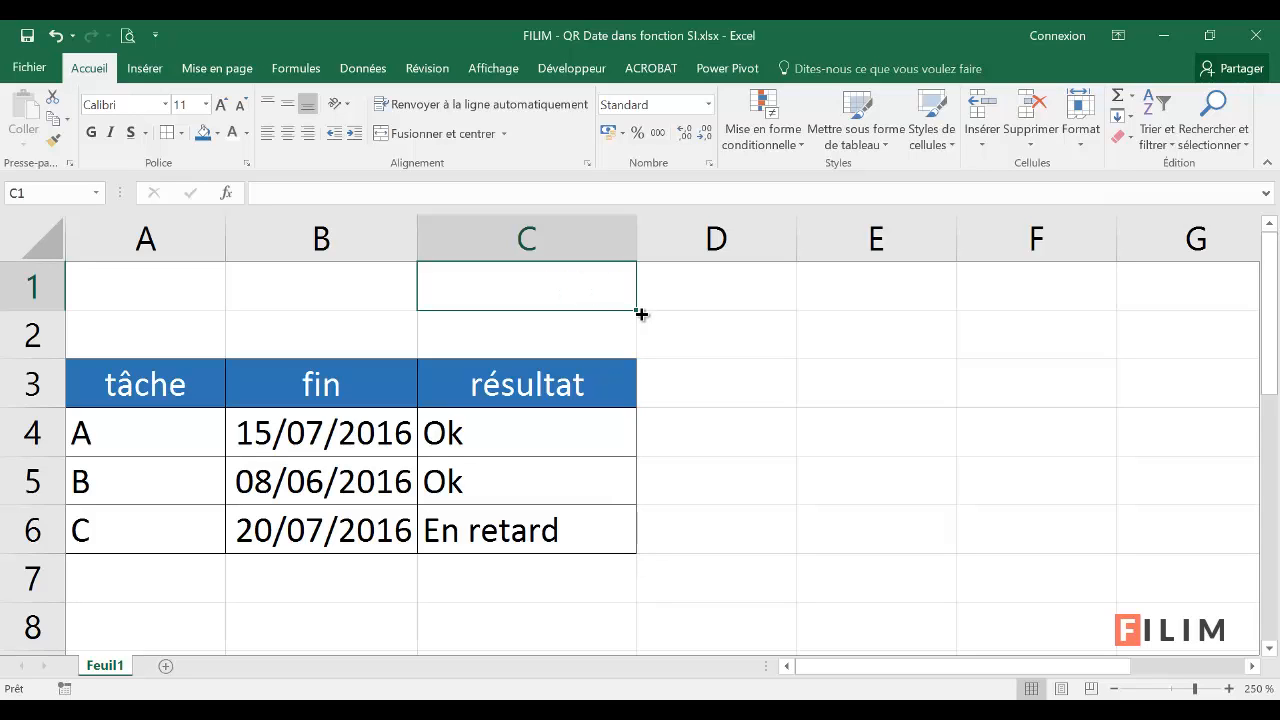
Open the arguments of C4's SI function and select the serial number 42566 in the logical test.
left_click(585, 440)
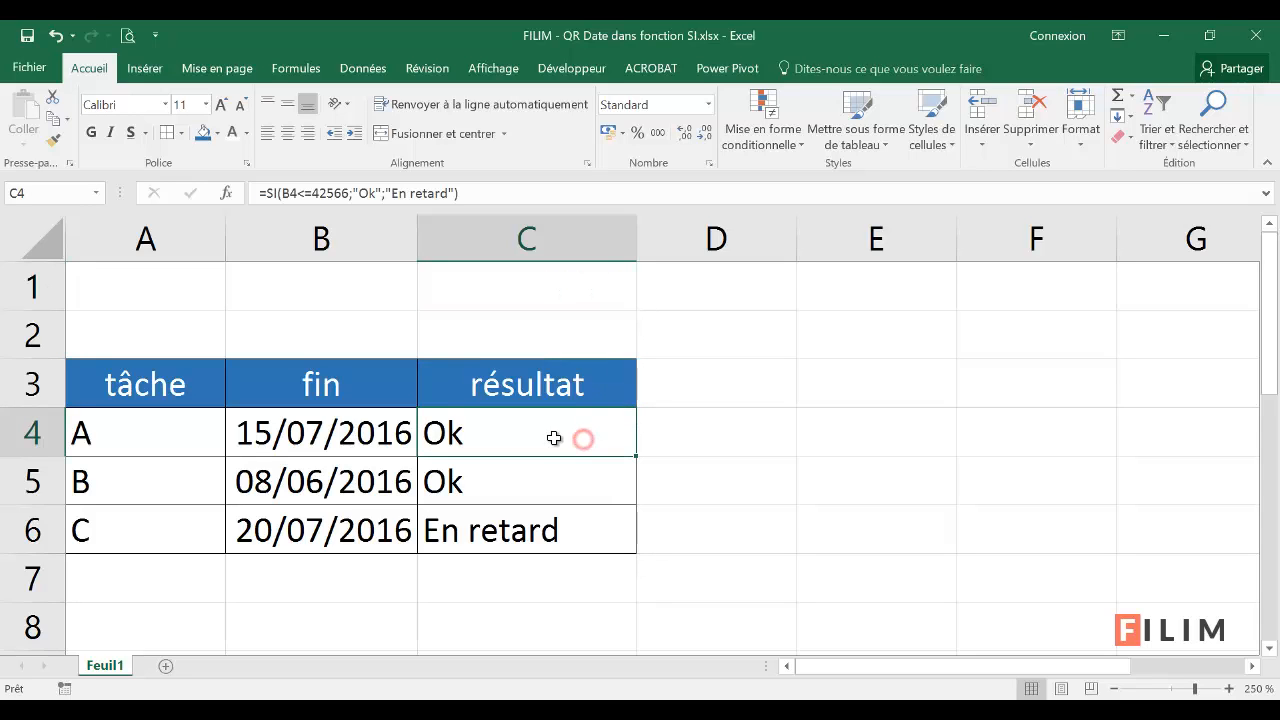
left_click(228, 193)
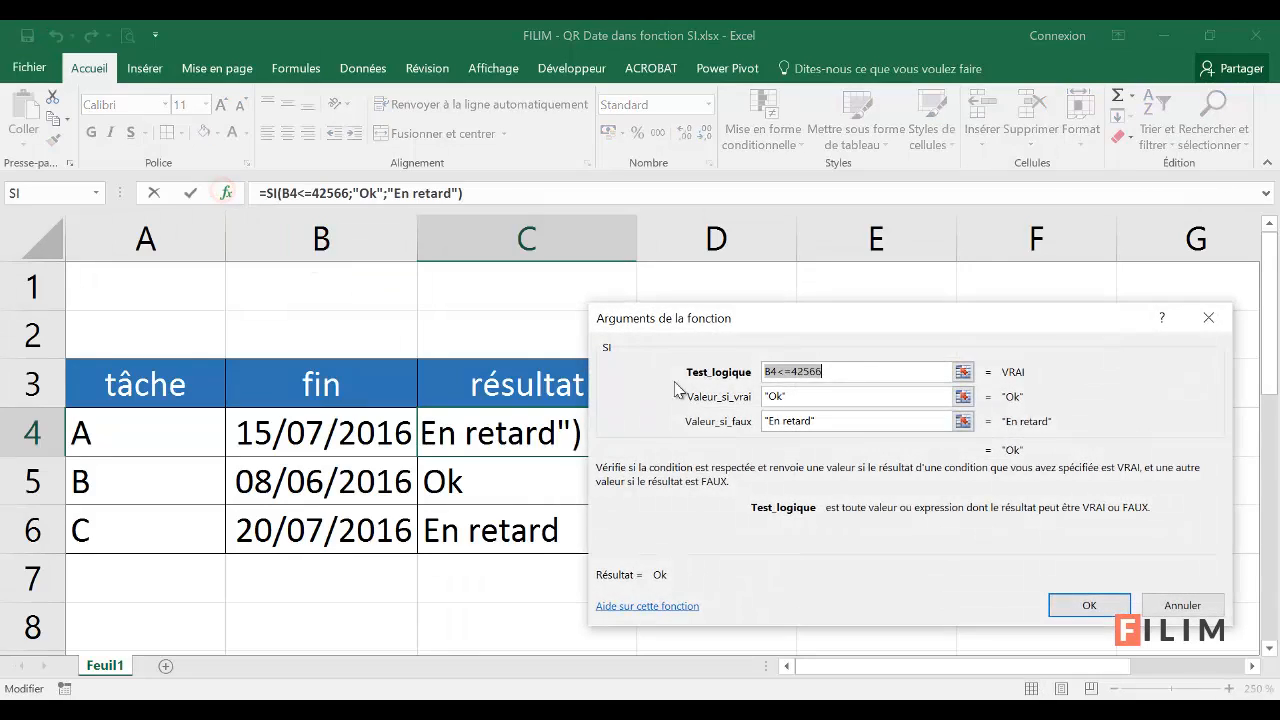
left_click(831, 375)
left_click_drag(793, 372, 858, 452)
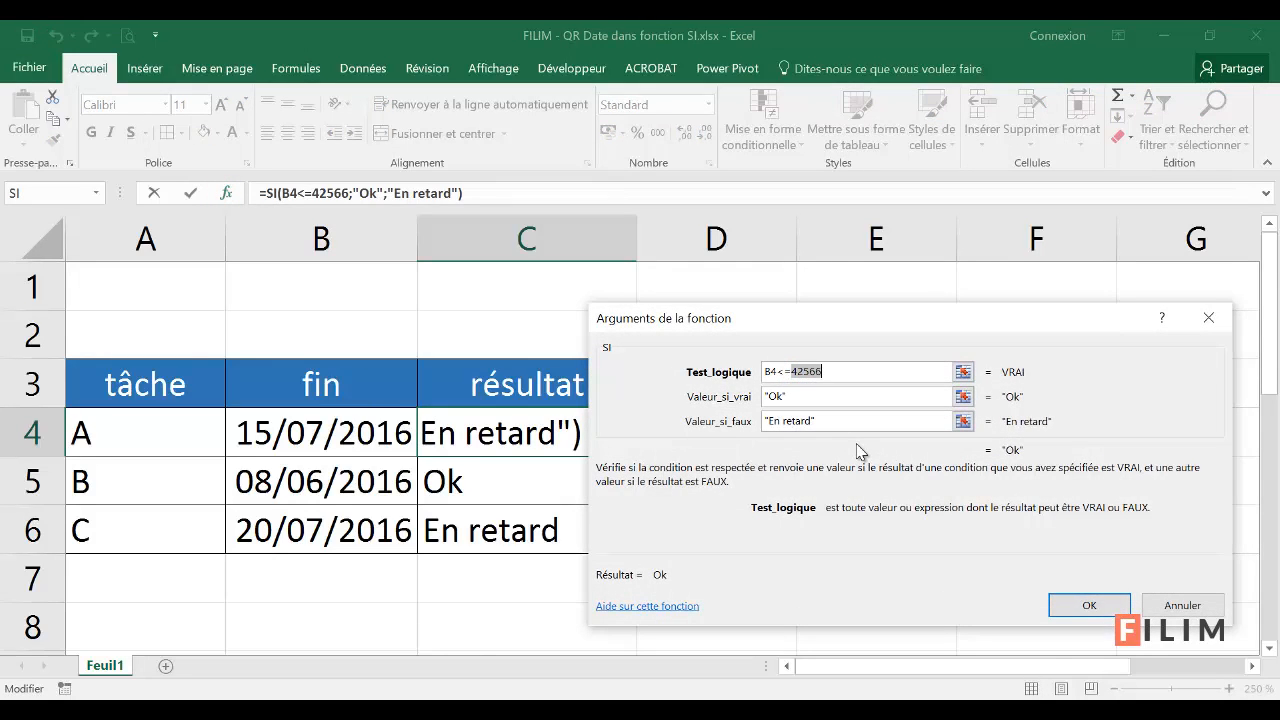